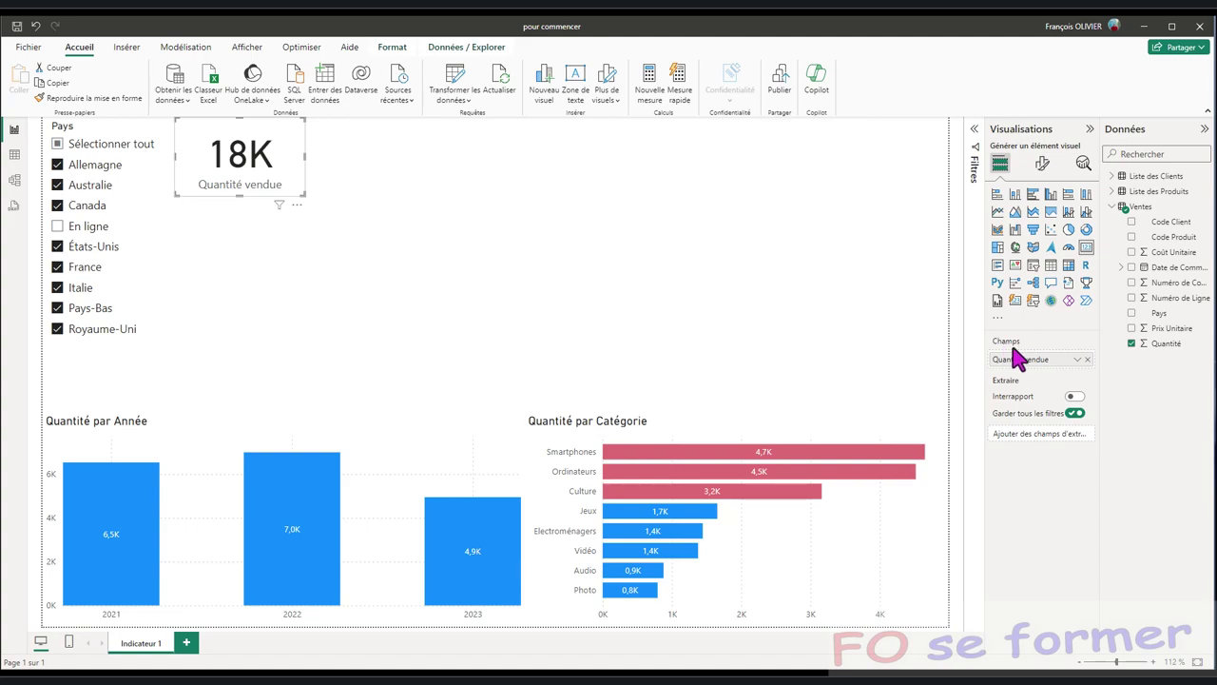
Review the aggregation options available for the Quantité vendue field of the card.
click(1077, 360)
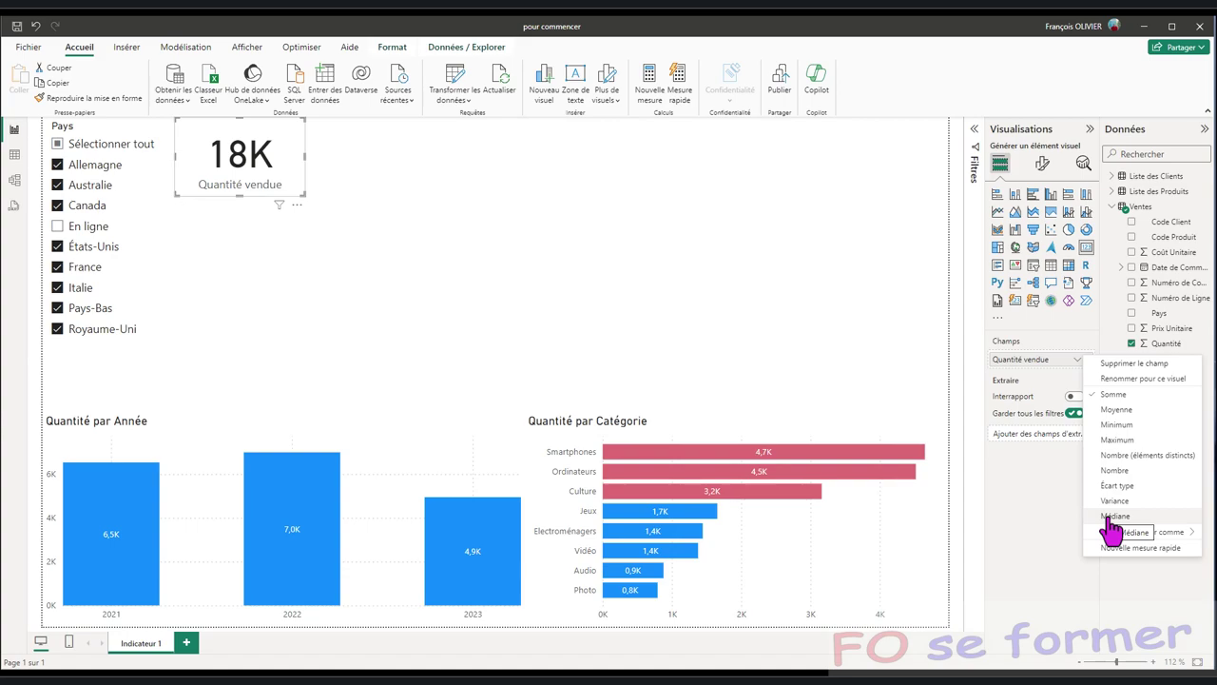
click(1043, 523)
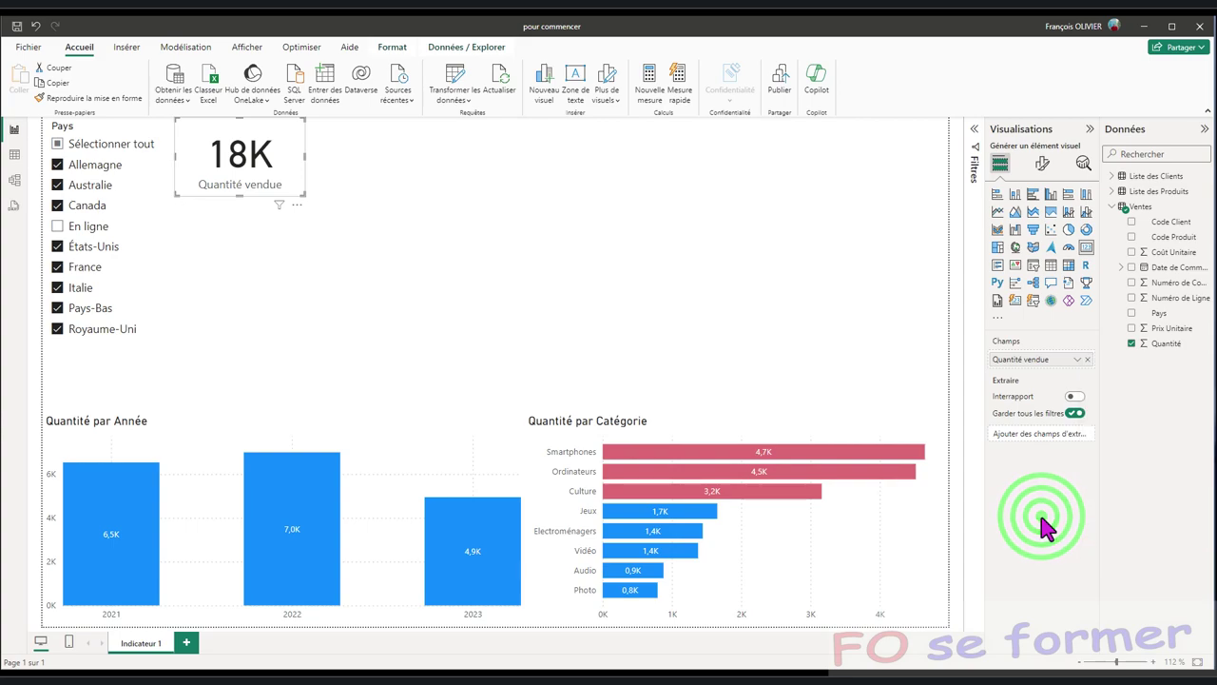
Create a new measure in the Ventes table and name it Quantité vendue in its formula.
right_click(1147, 217)
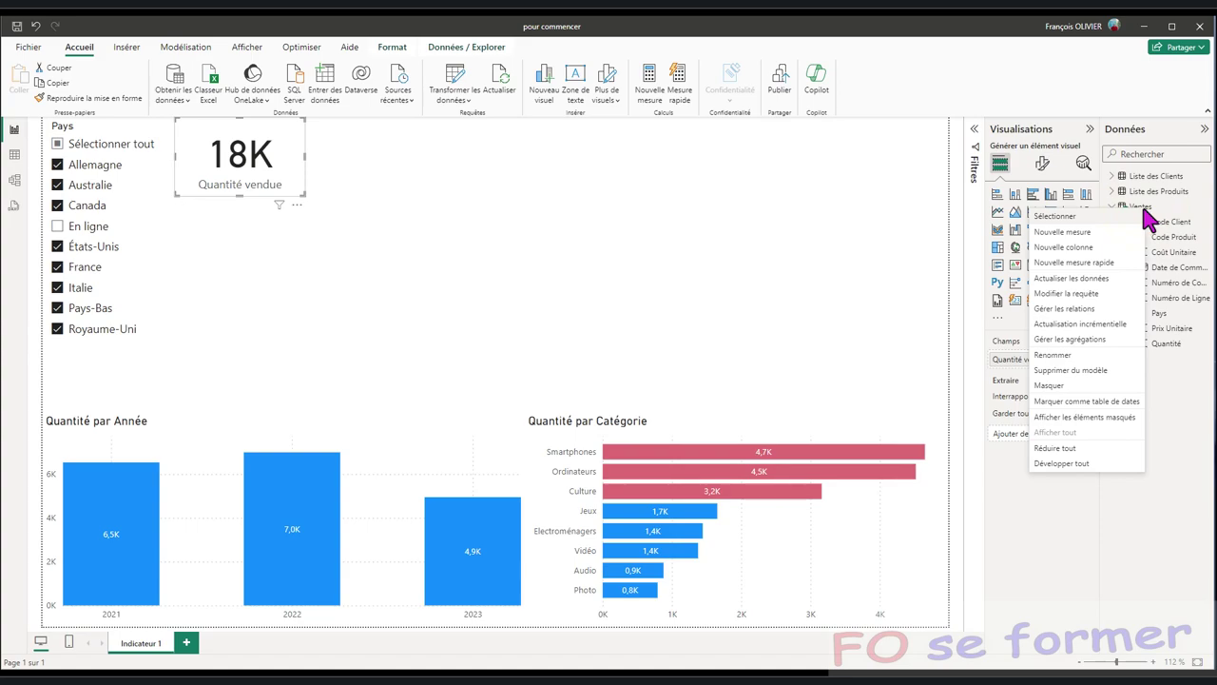
click(1097, 233)
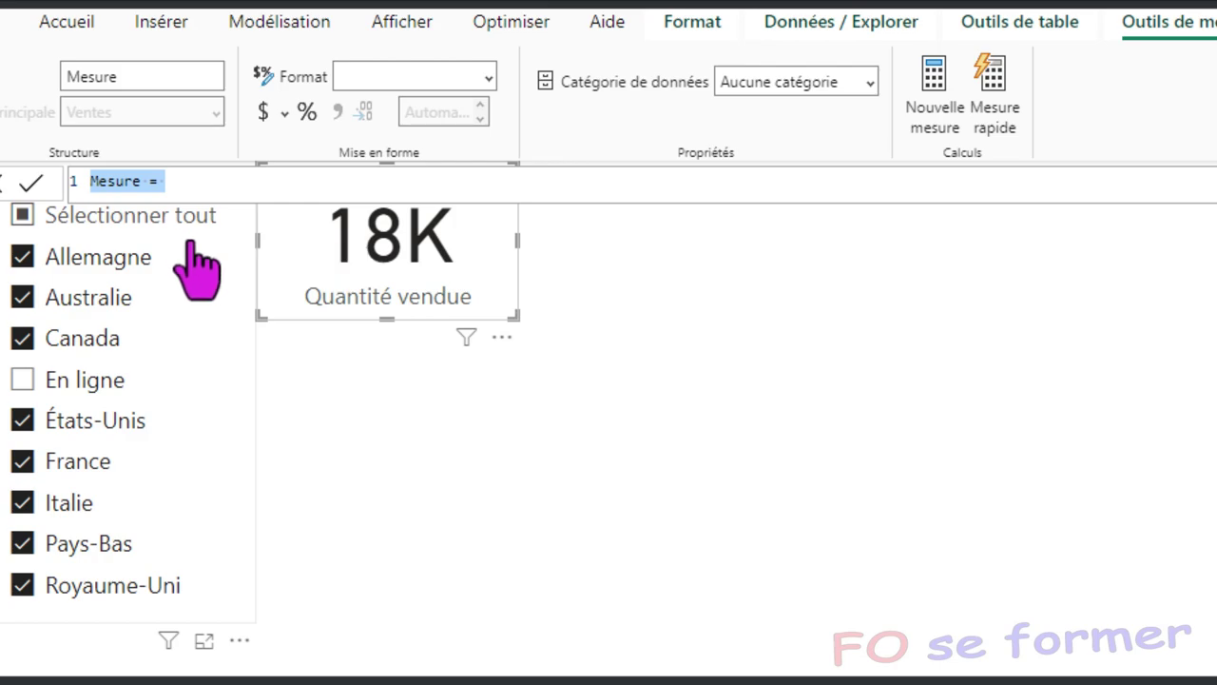
click(142, 181)
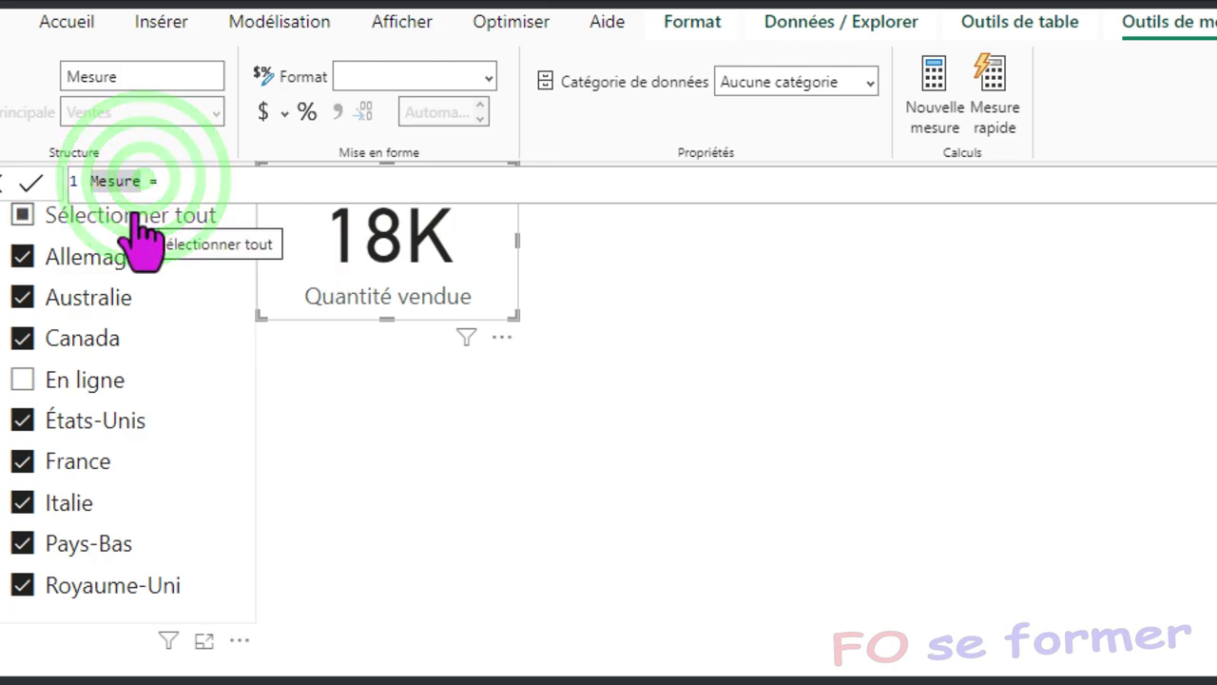
key(BackSpace)
key(BackSpace)
key(BackSpace)
key(BackSpace)
key(BackSpace)
key(BackSpace)
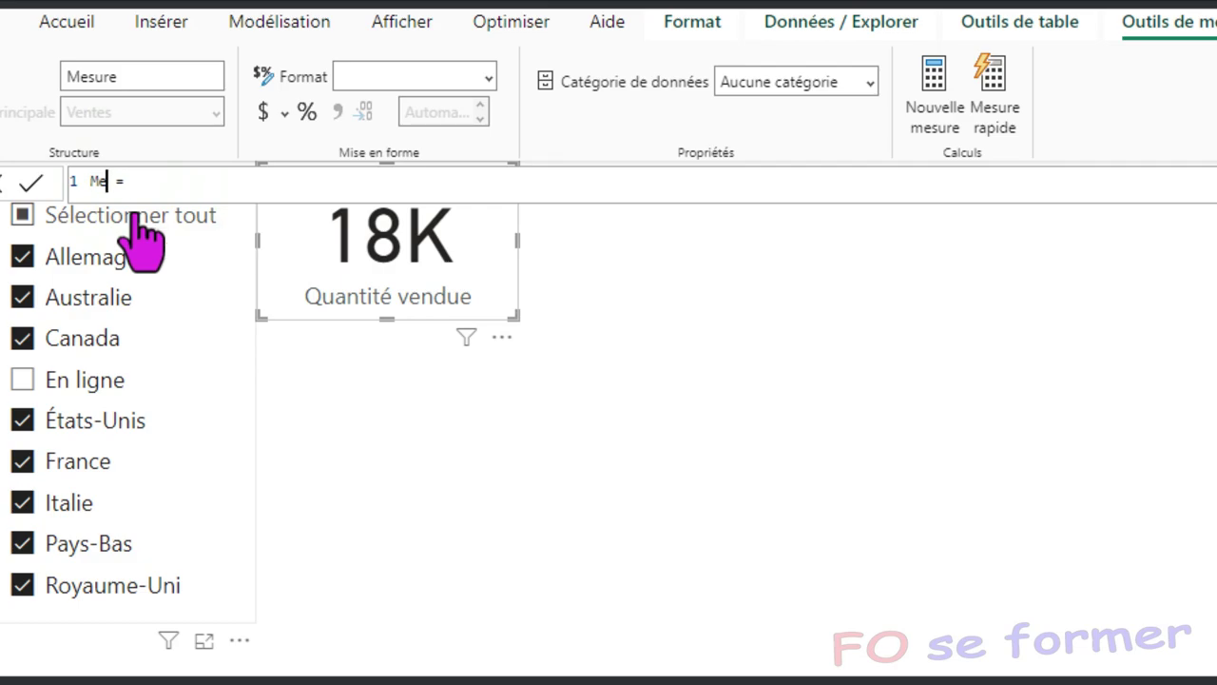
text(Quantité v)
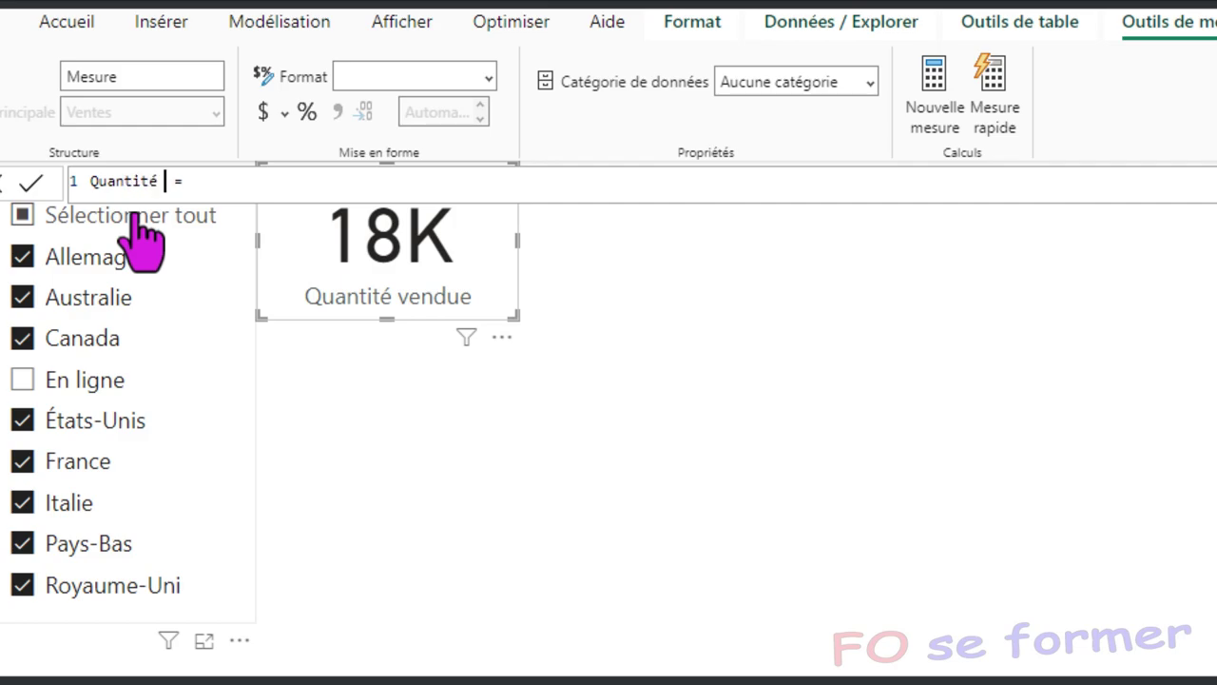
text(endue)
Begin the measure's expression with the SUM function, checking the function's description before inserting it.
click(245, 183)
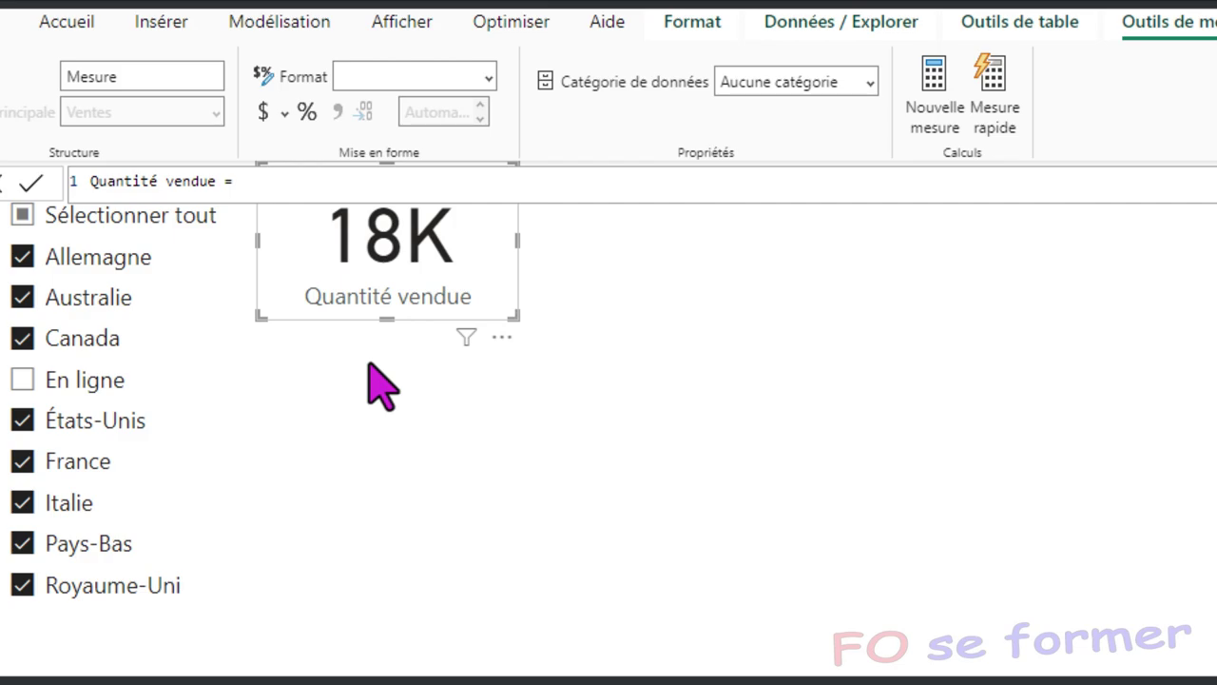
text(su)
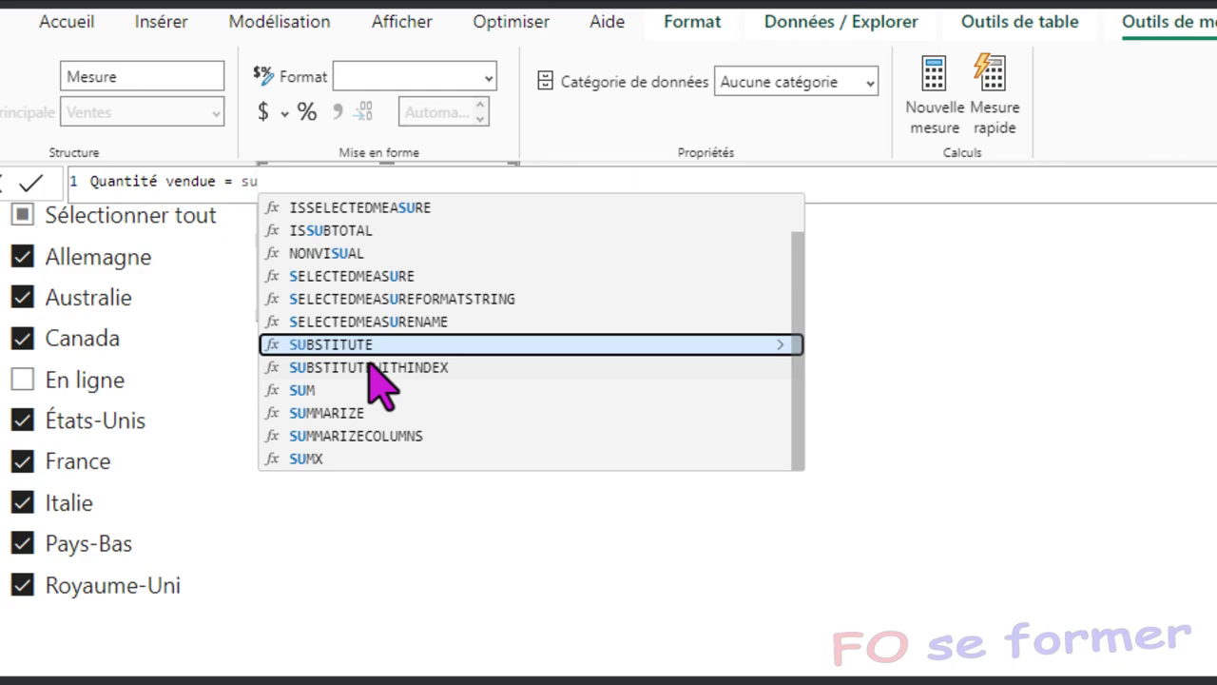
text(m)
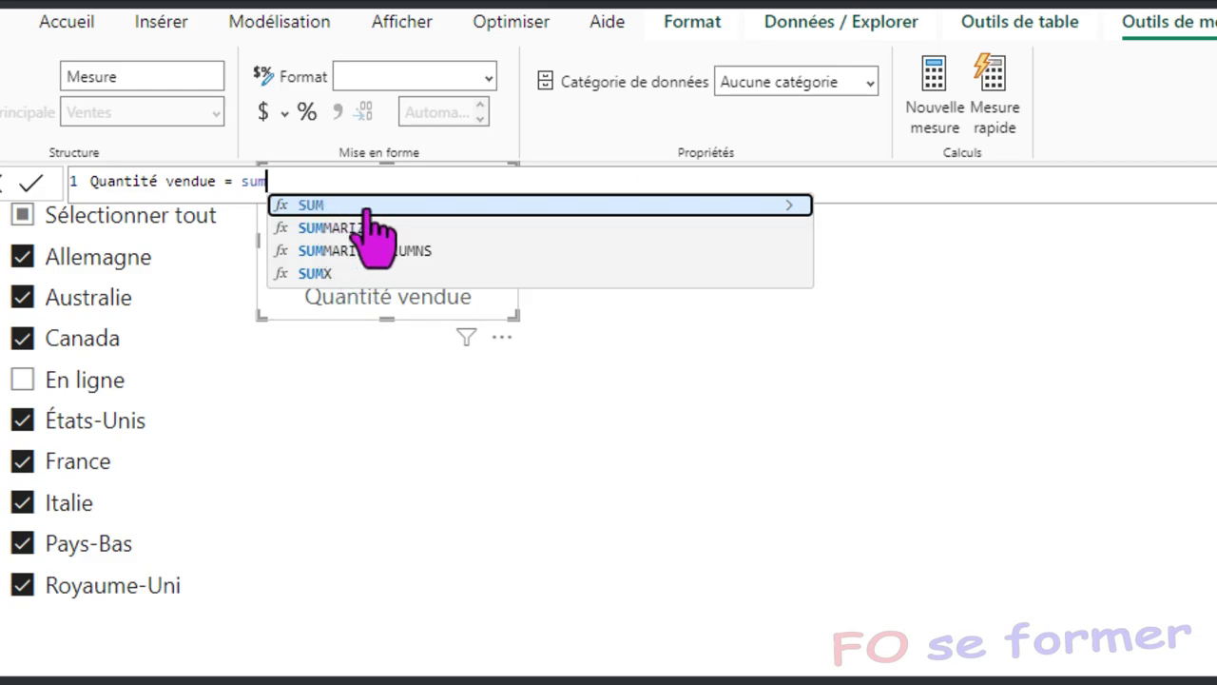
click(788, 205)
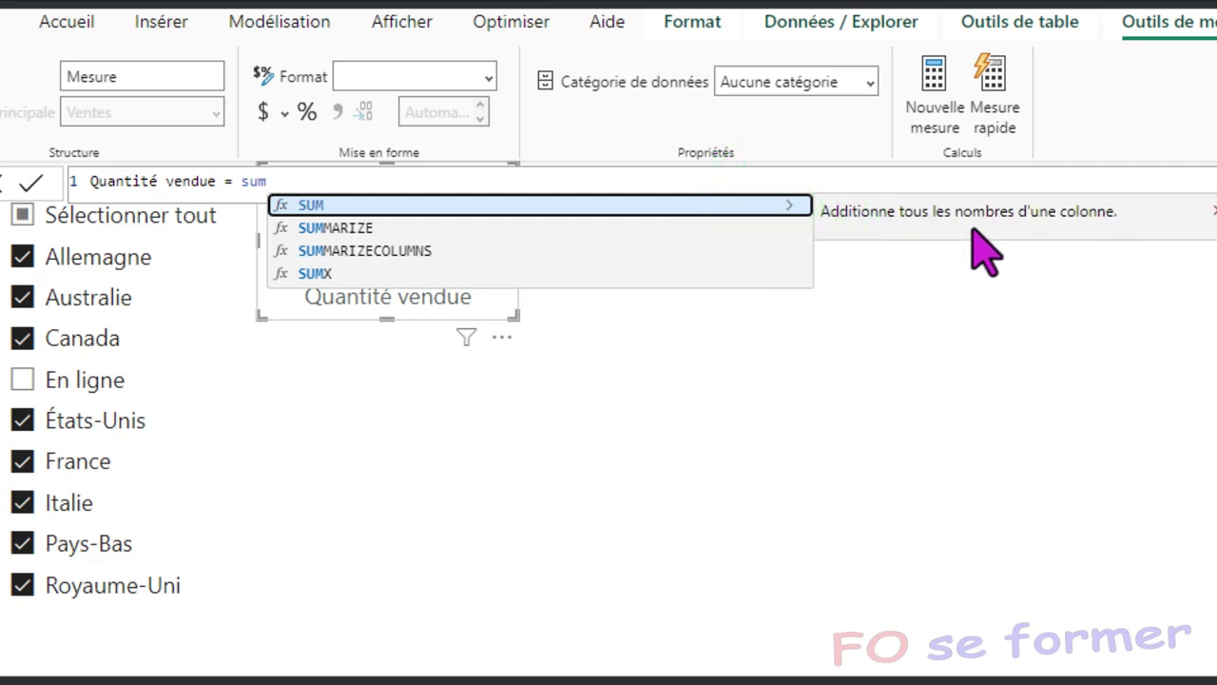
click(306, 206)
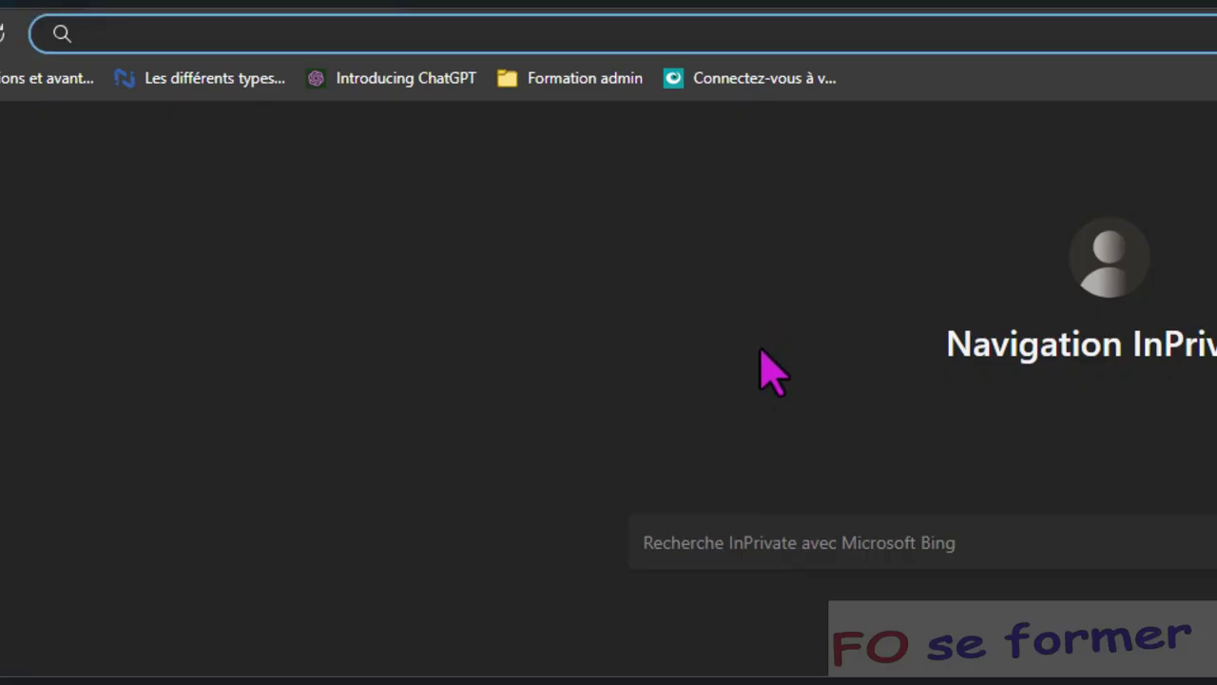
In the web browser, search for "power bi sum" and open the French Microsoft Learn article on the DAX SUM function.
click(586, 33)
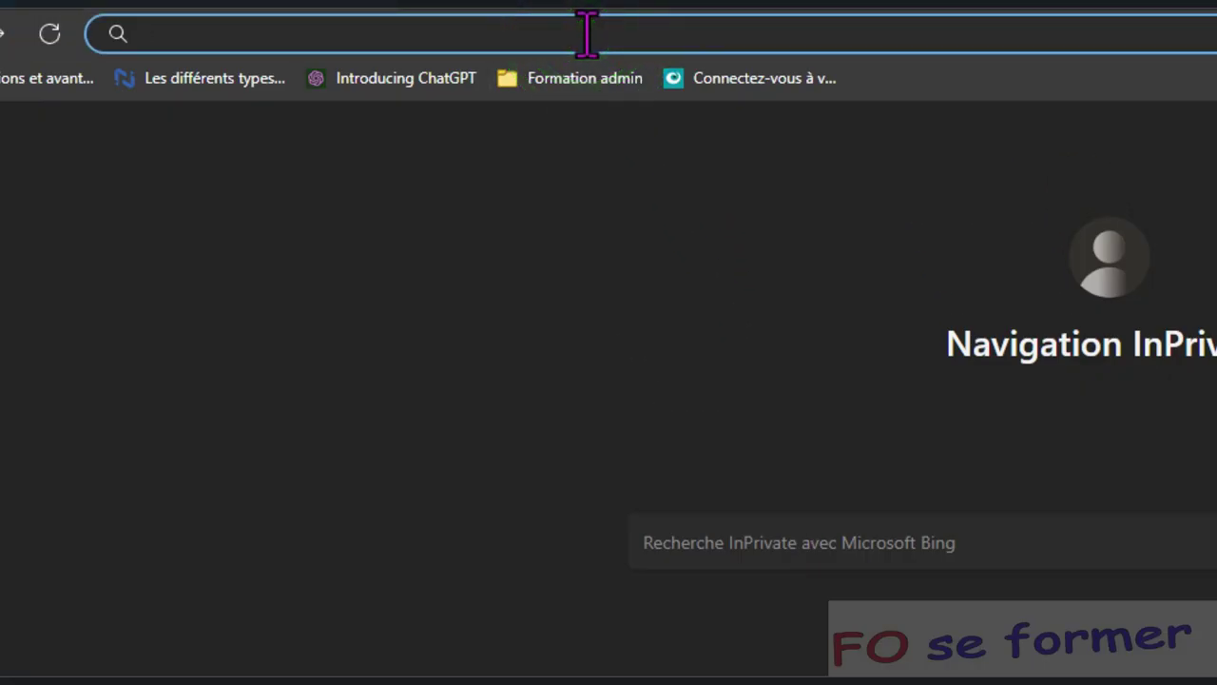
text(power bi )
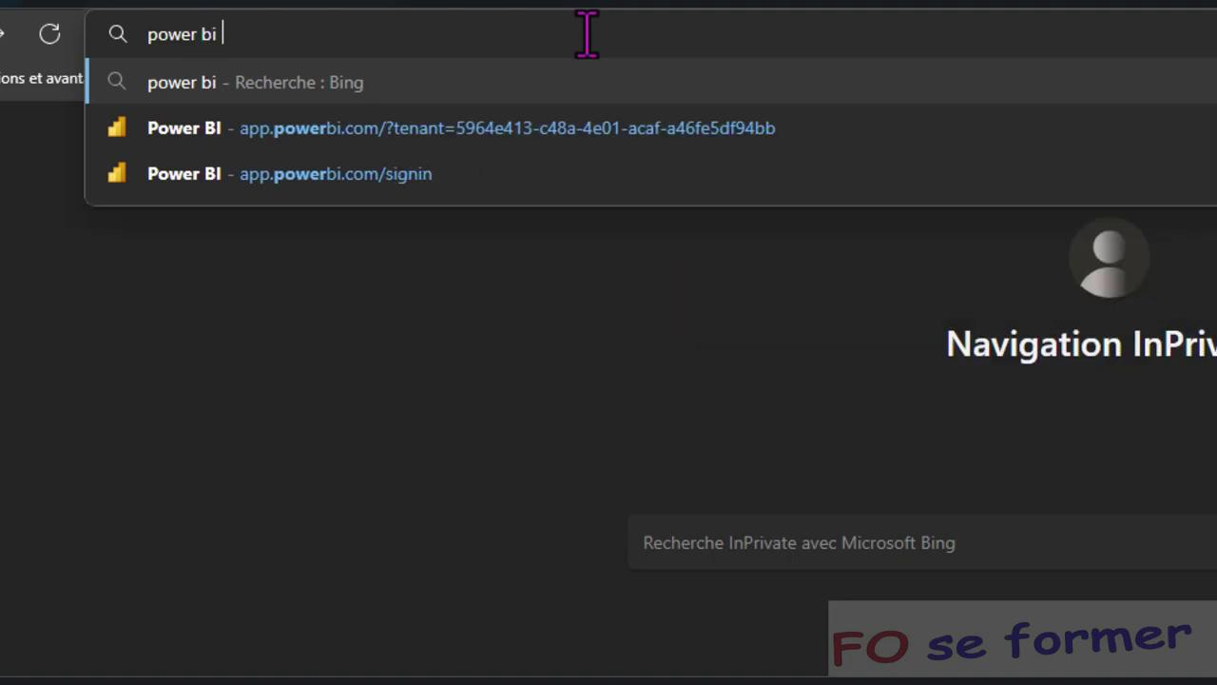
text(sum)
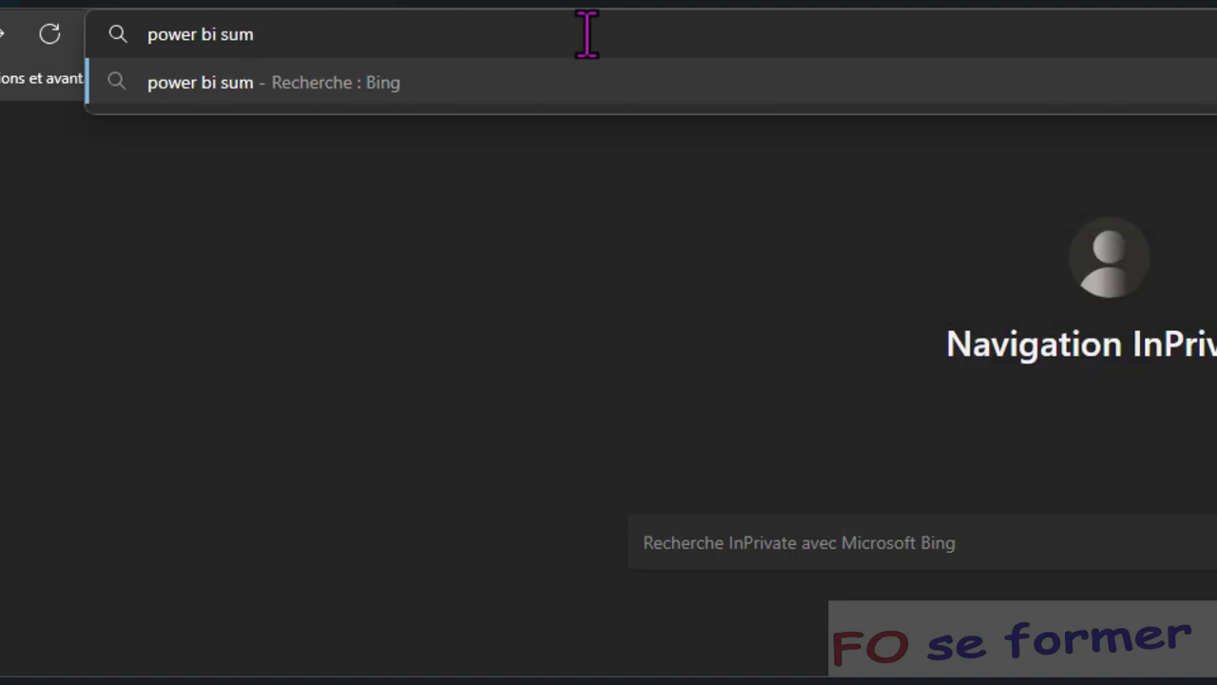
key(Return)
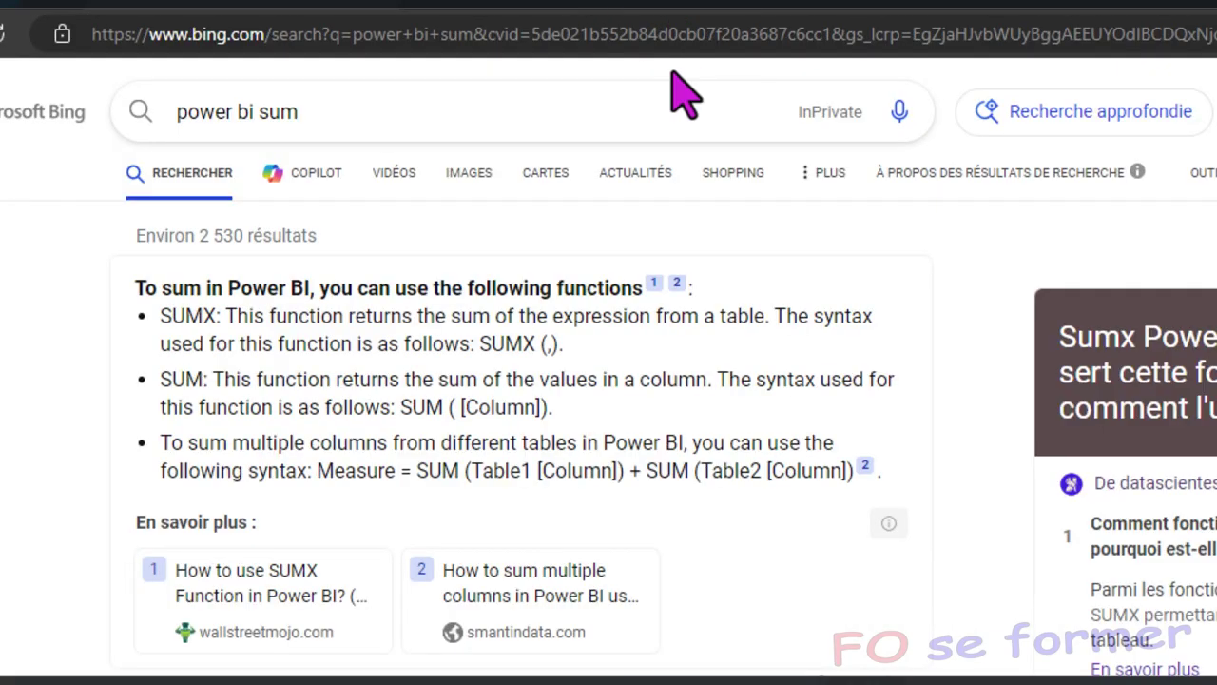
scroll(571, 338, down, 10)
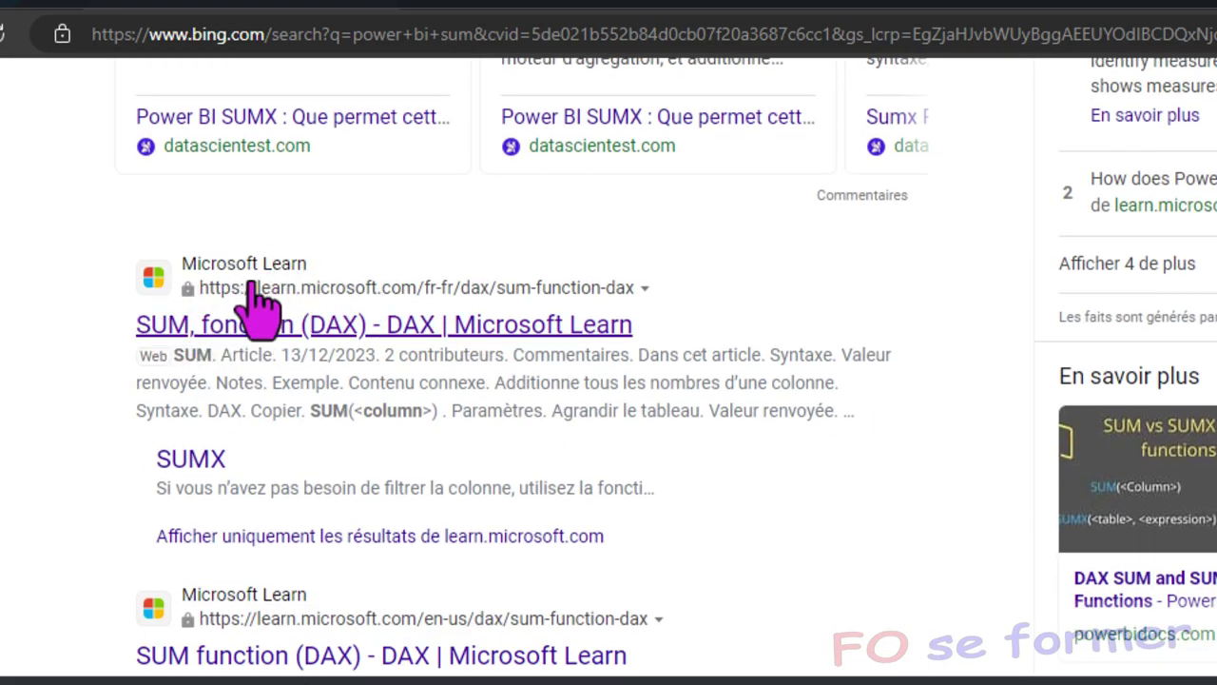
click(463, 333)
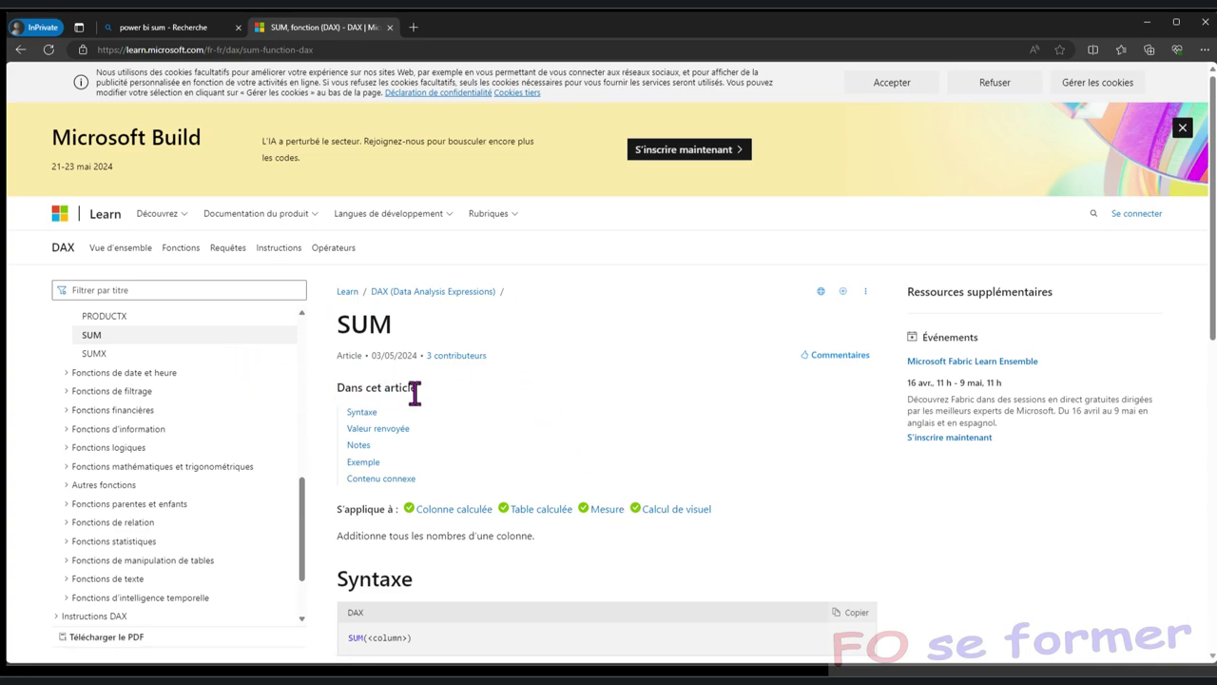
Read the SUM article's syntax, parameters, return value, notes and example.
scroll(403, 391, down, 3)
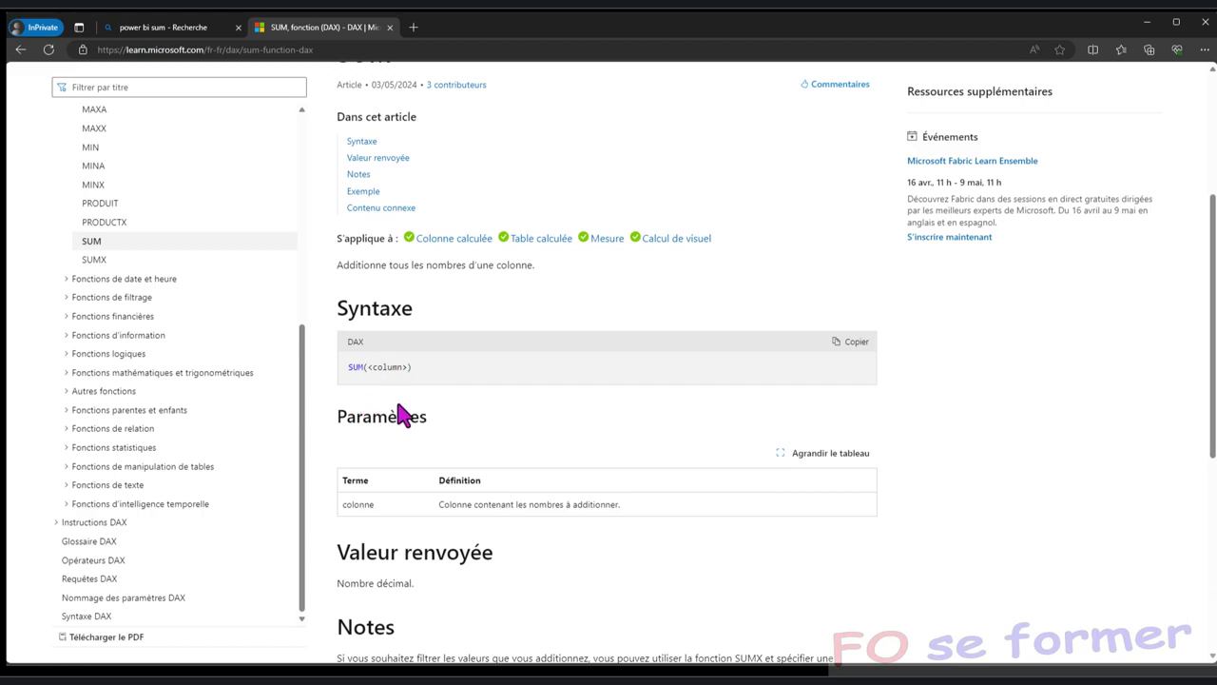
scroll(453, 443, down, 2)
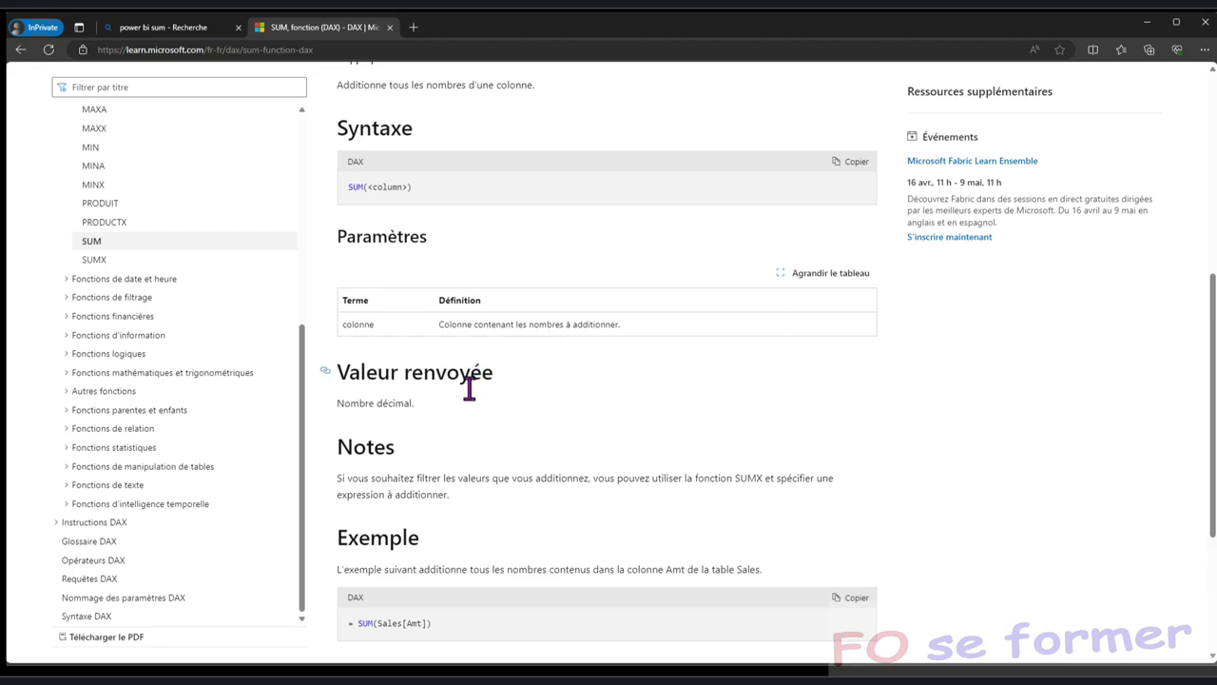
scroll(421, 423, down, 1)
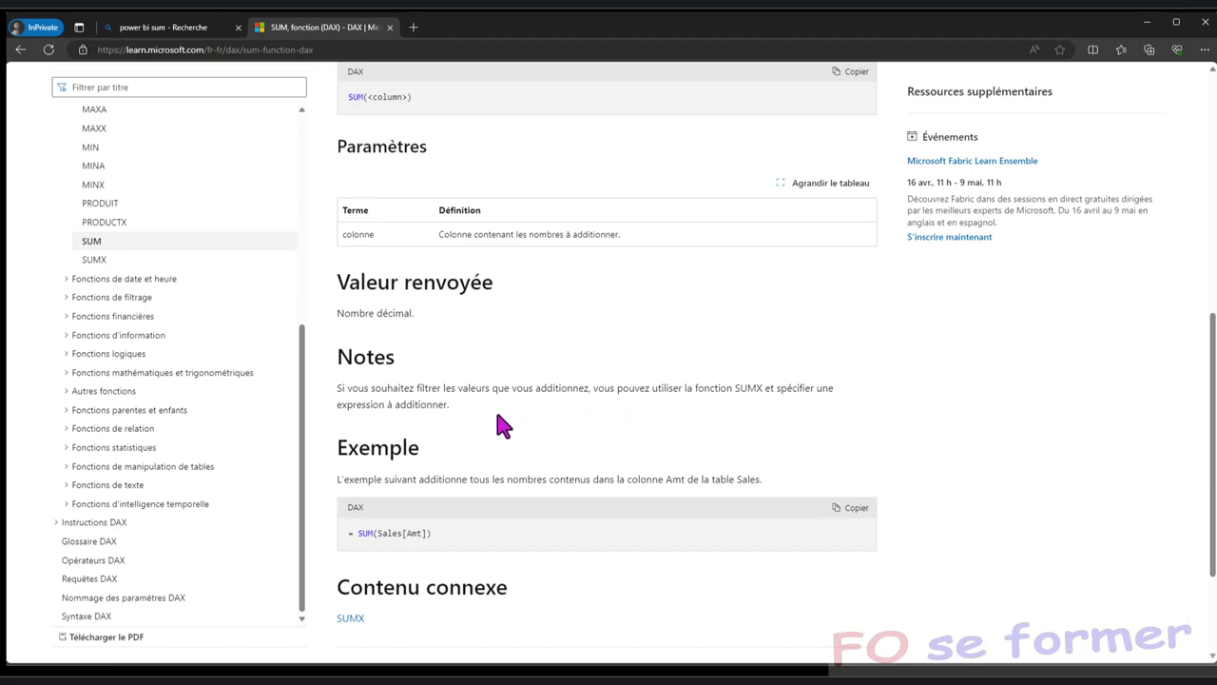
scroll(467, 428, down, 1)
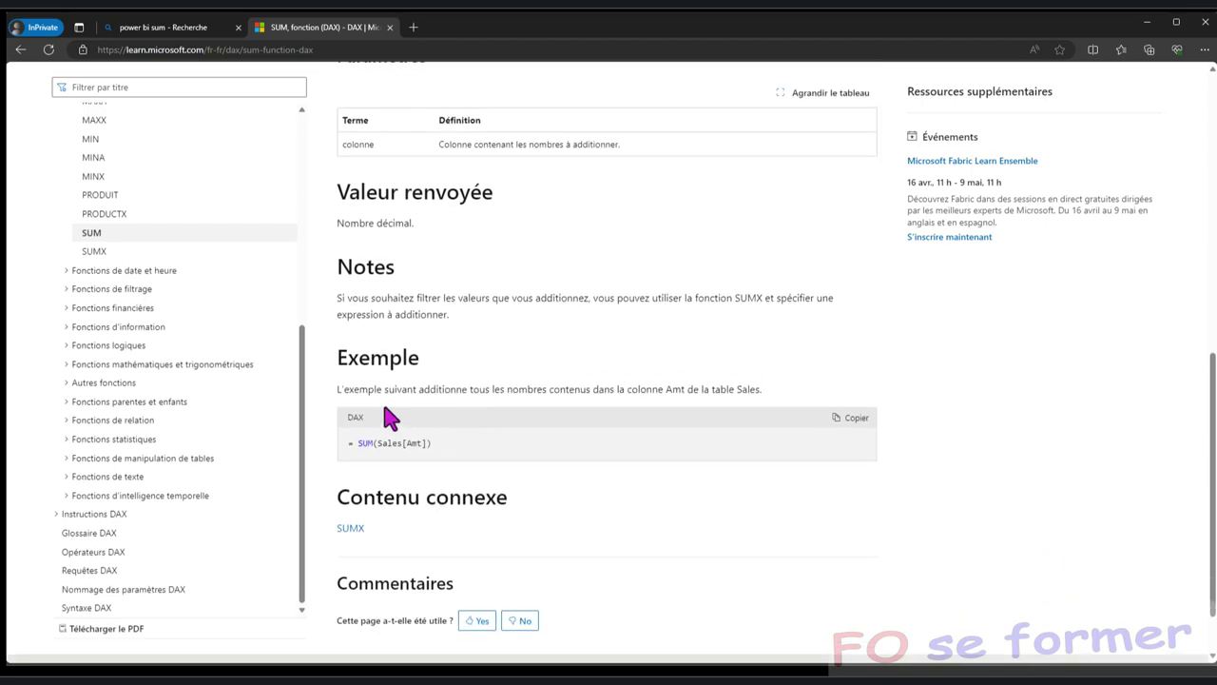
scroll(418, 473, down, 1)
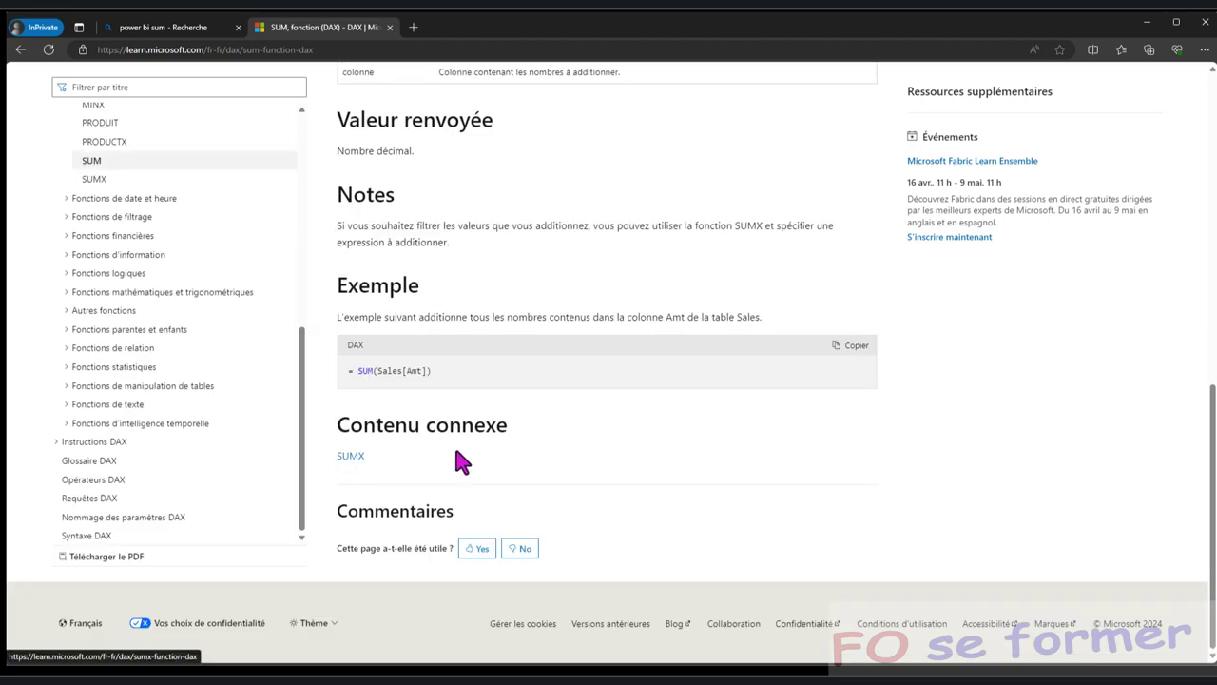
scroll(437, 460, up, 4)
Look through the DAX function categories and aggregation functions in the documentation's table of contents.
scroll(155, 147, up, 5)
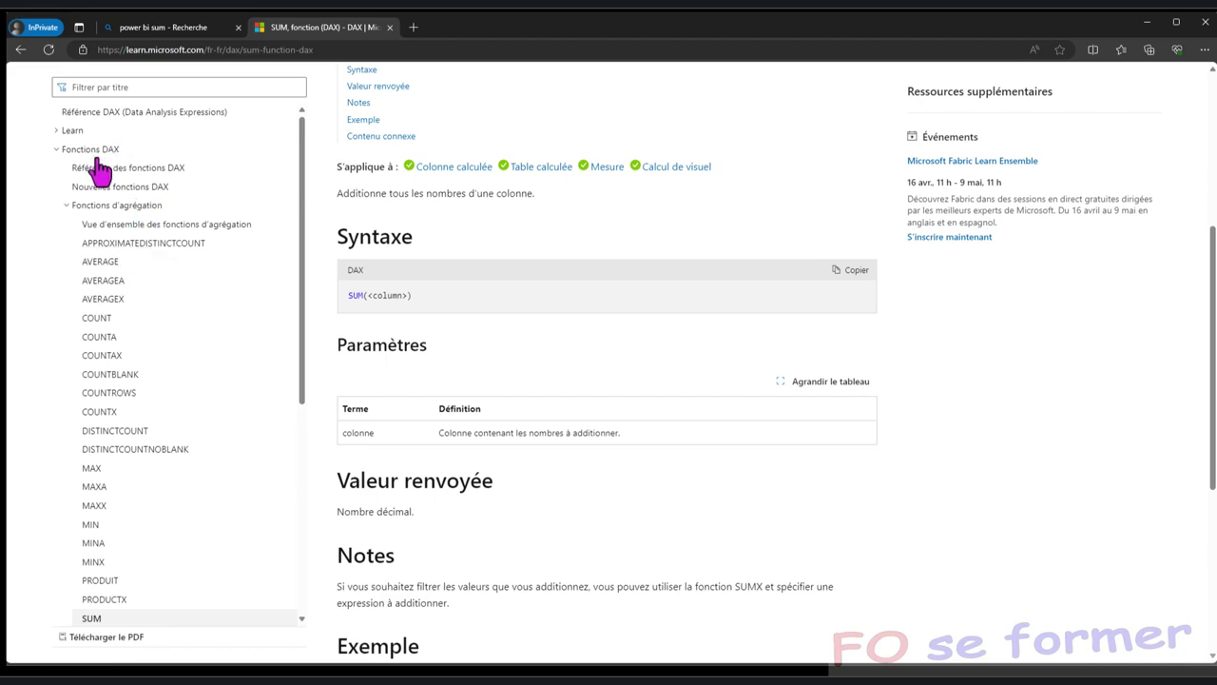
scroll(109, 204, down, 3)
scroll(124, 272, up, 3)
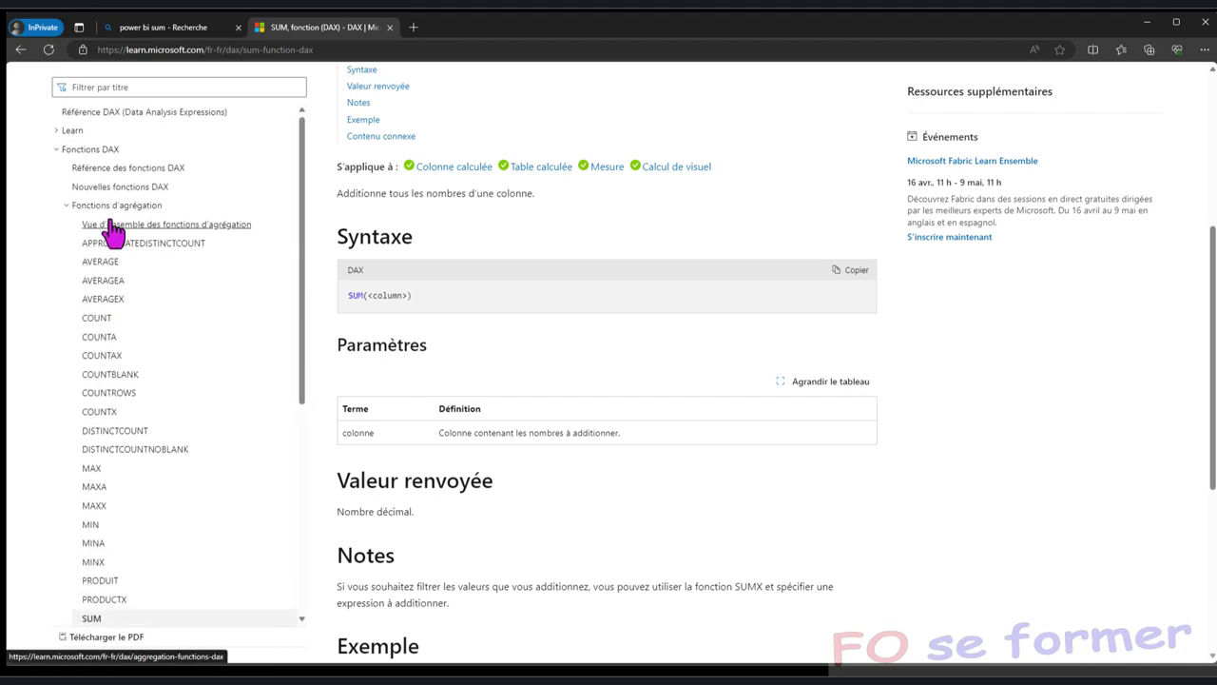
scroll(188, 400, down, 2)
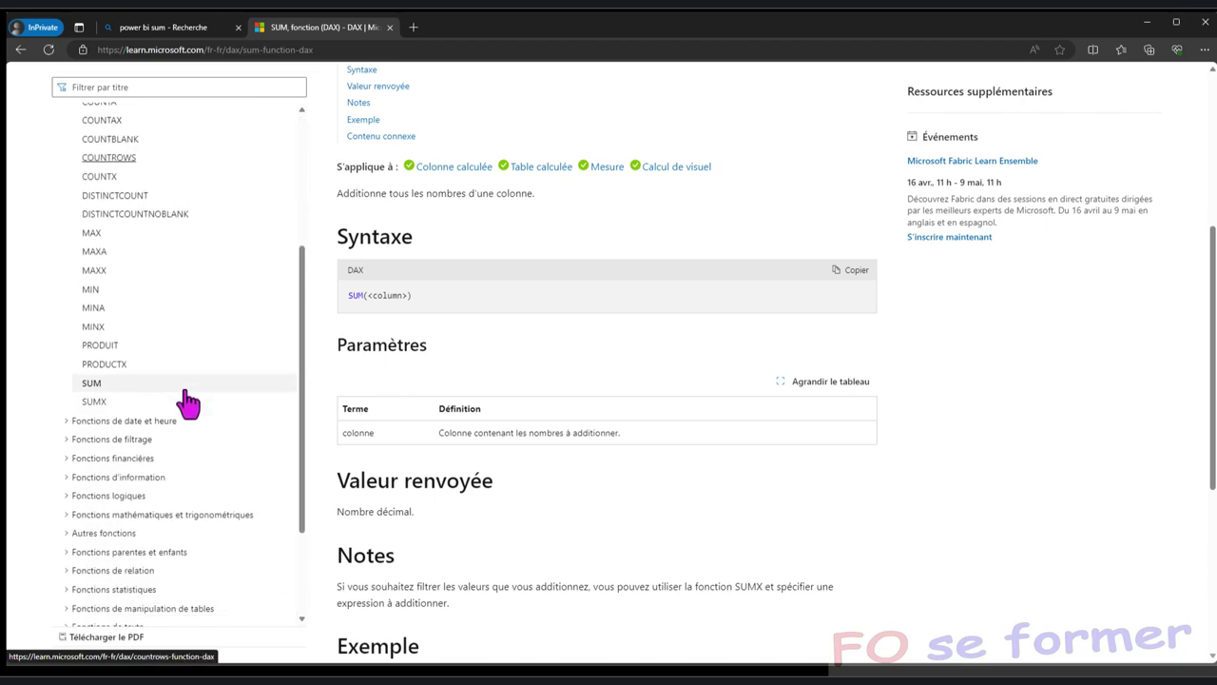
scroll(138, 427, down, 1)
scroll(163, 389, down, 1)
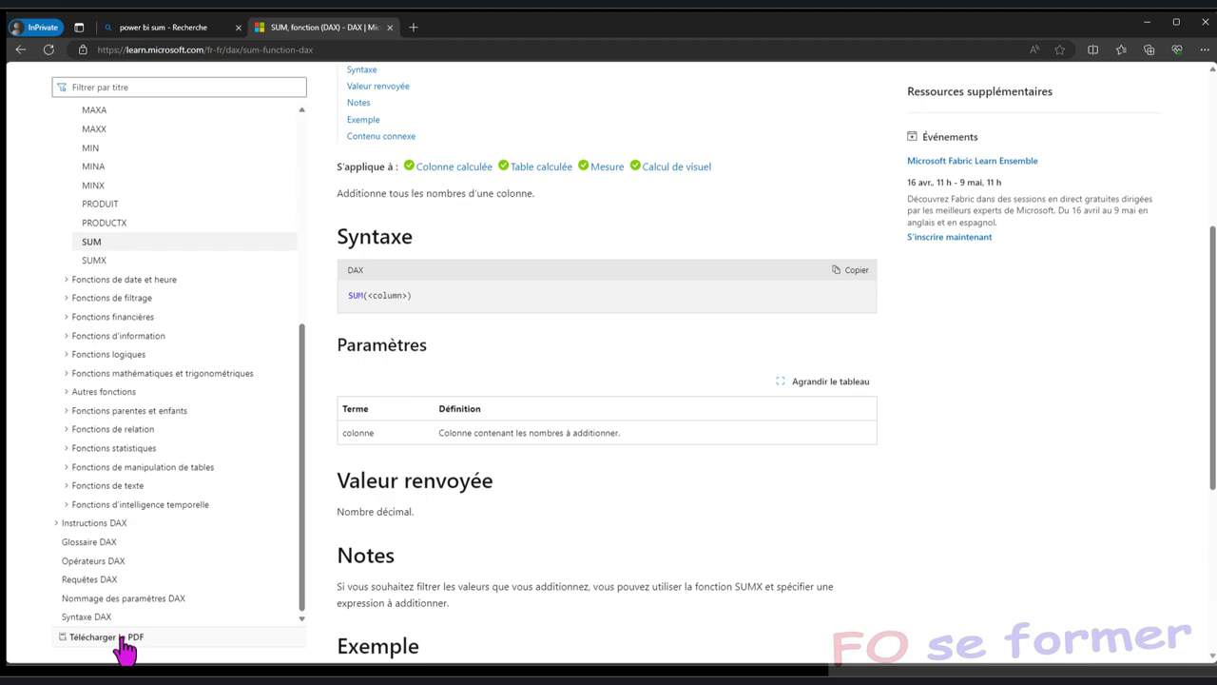
scroll(554, 362, up, 3)
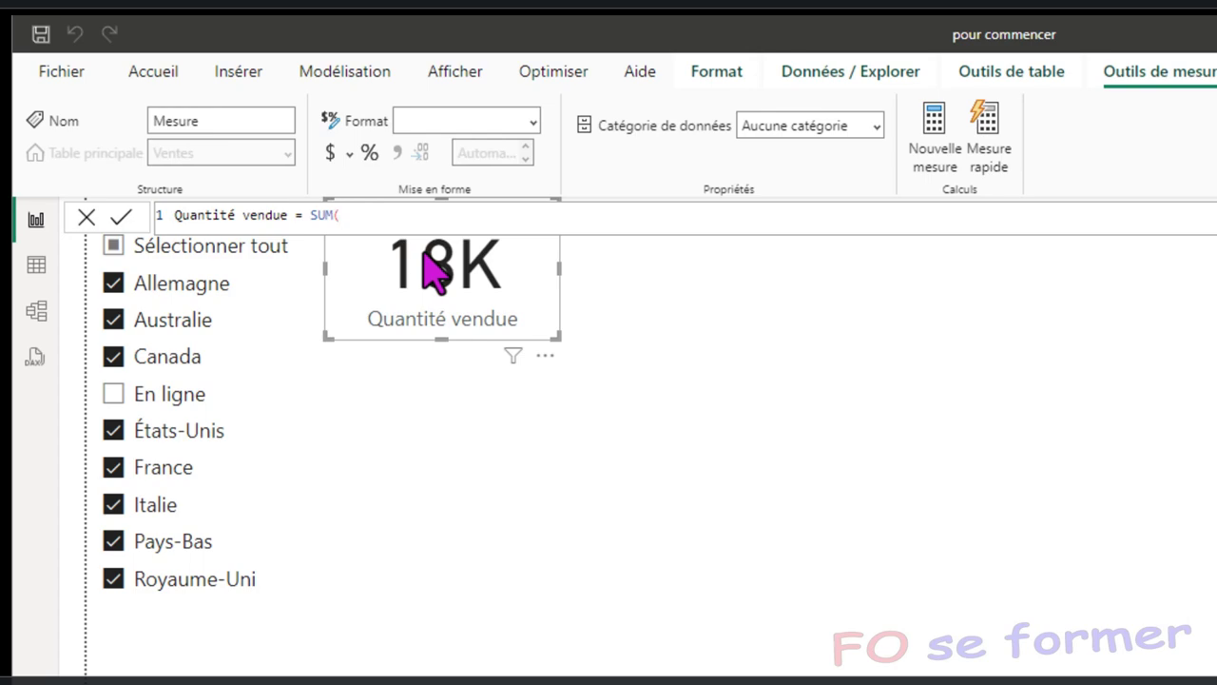
Back in Power BI, complete the measure as Quantité vendue = SUM(Ventes[Quantité]) and validate it.
text(q)
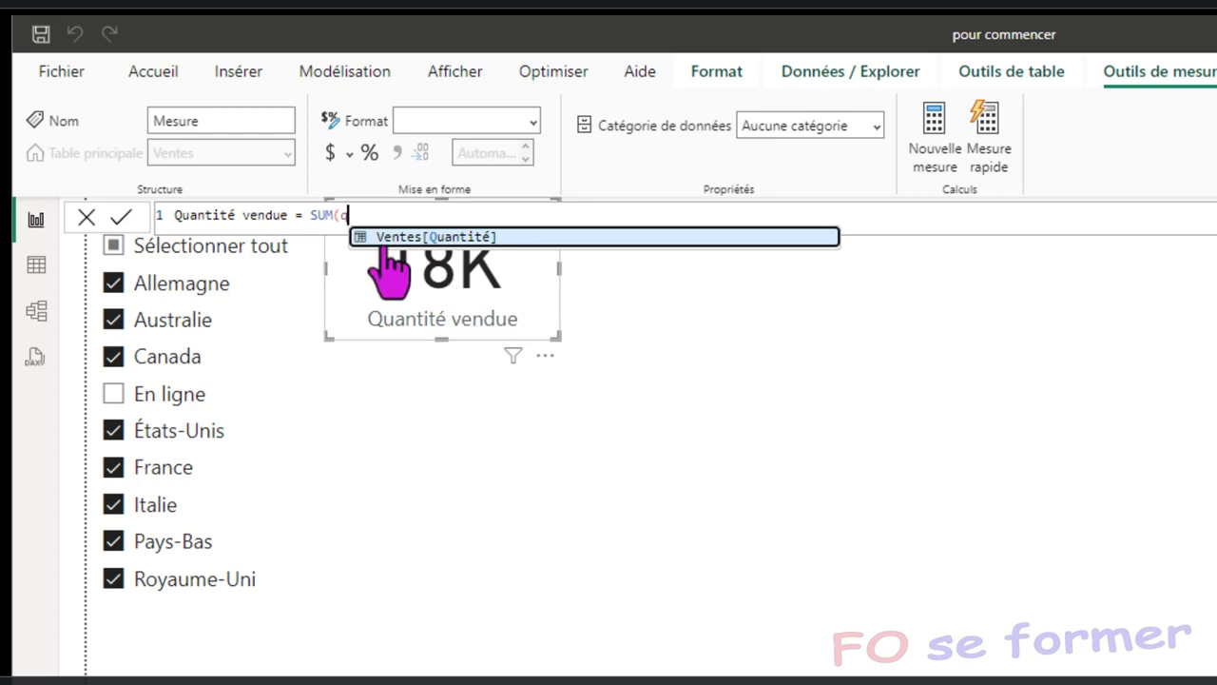
click(442, 237)
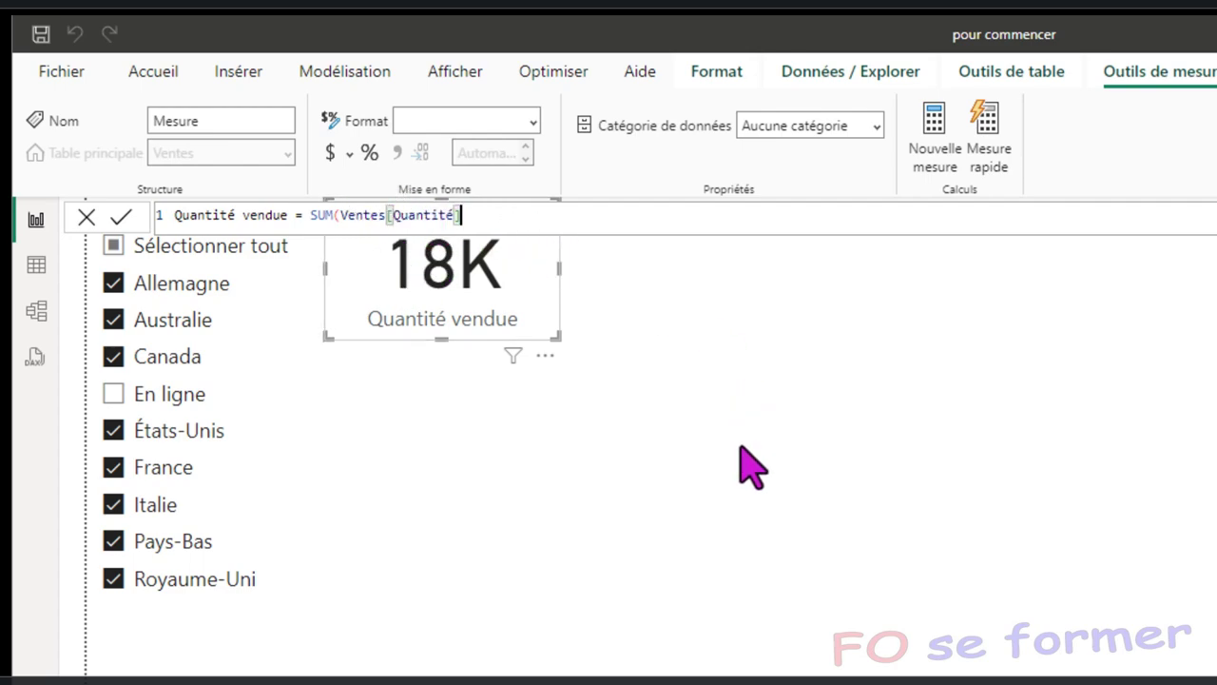
text())
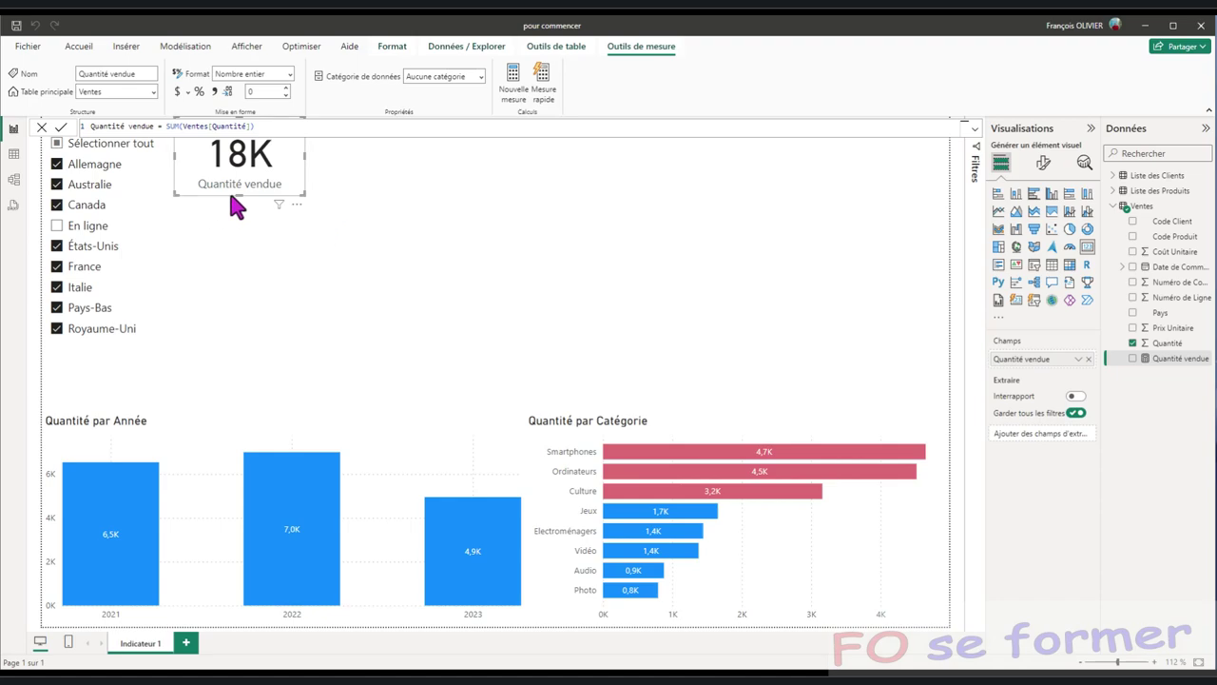
Duplicate the Quantité vendue card directly below the original and replace the copy's field with the new Quantité vendue measure.
click(237, 228)
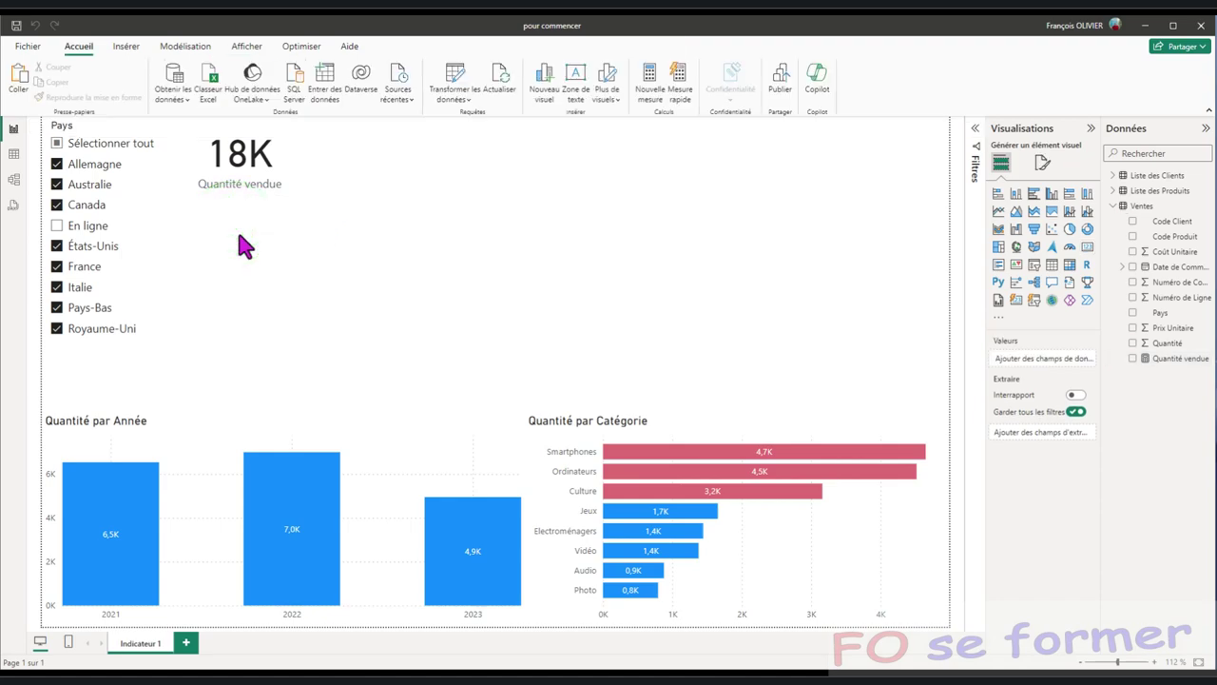
drag(285, 154, 289, 238)
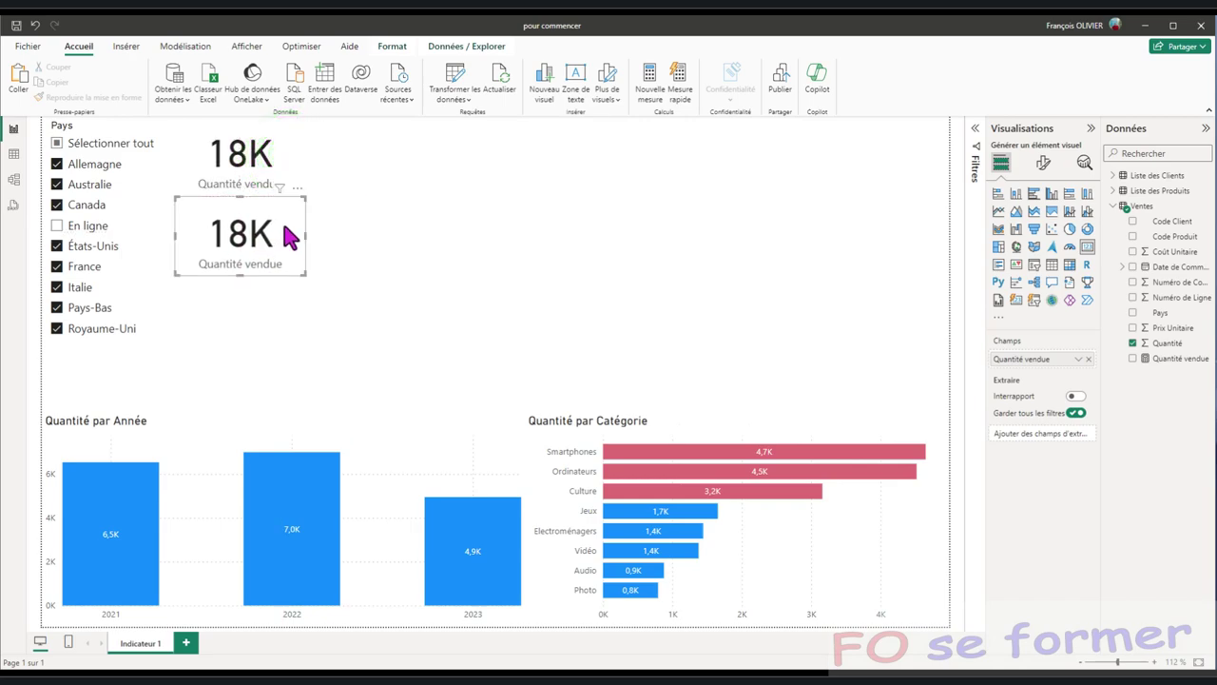
click(1088, 360)
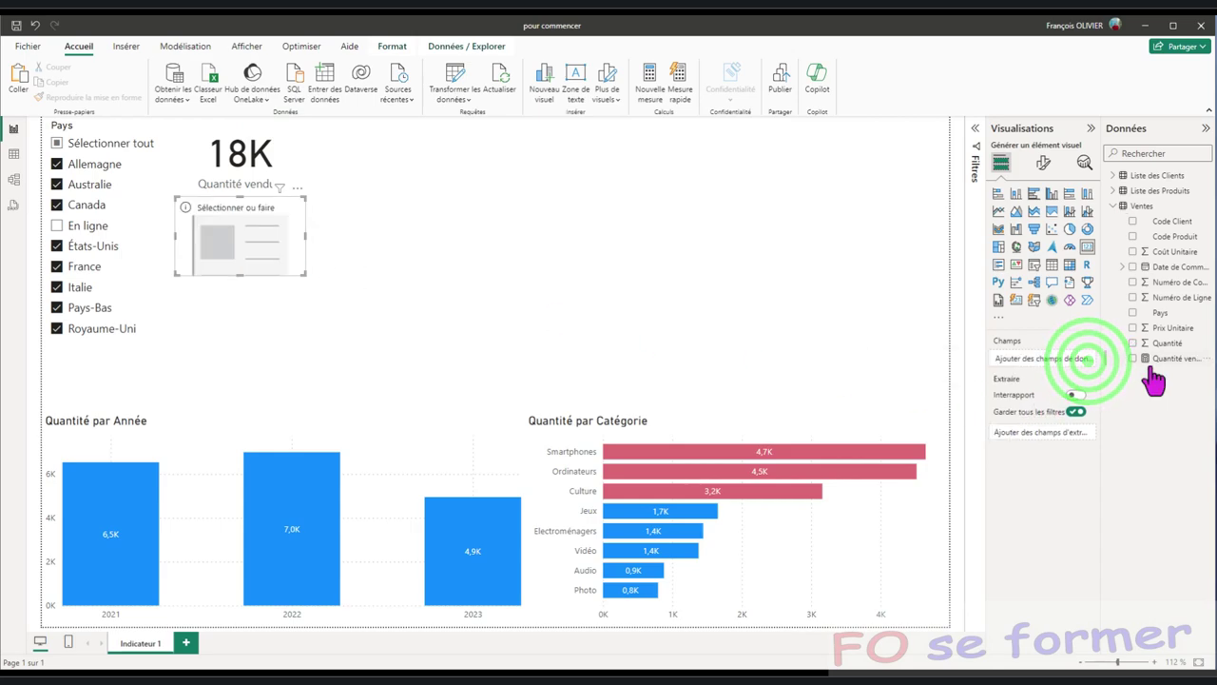
drag(1153, 359, 1063, 379)
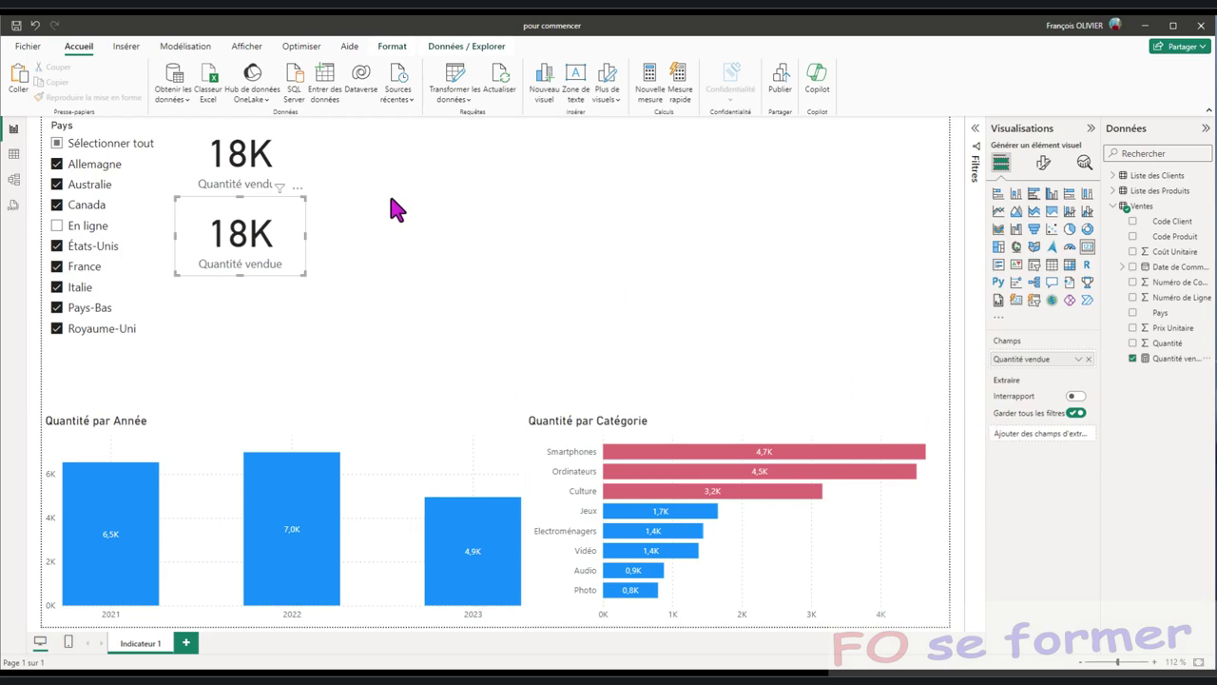
Compare the aggregation options offered for the upper card's implicit Quantité field with those for the lower card's explicit measure.
click(295, 152)
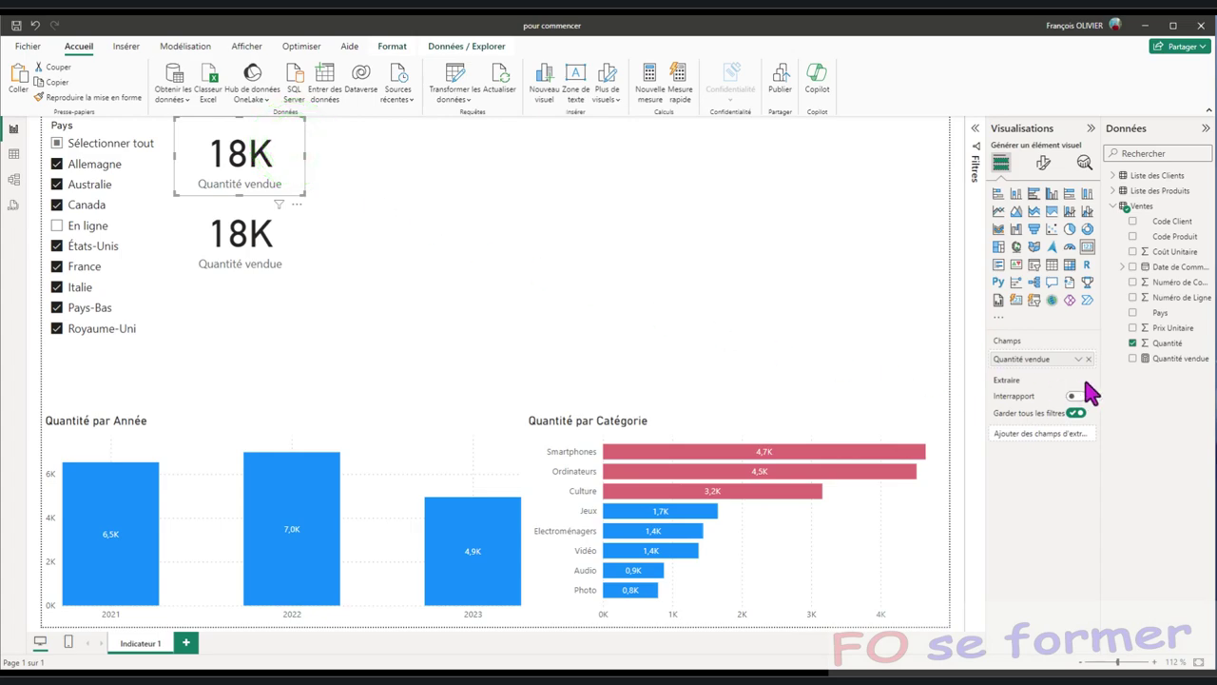
click(1078, 359)
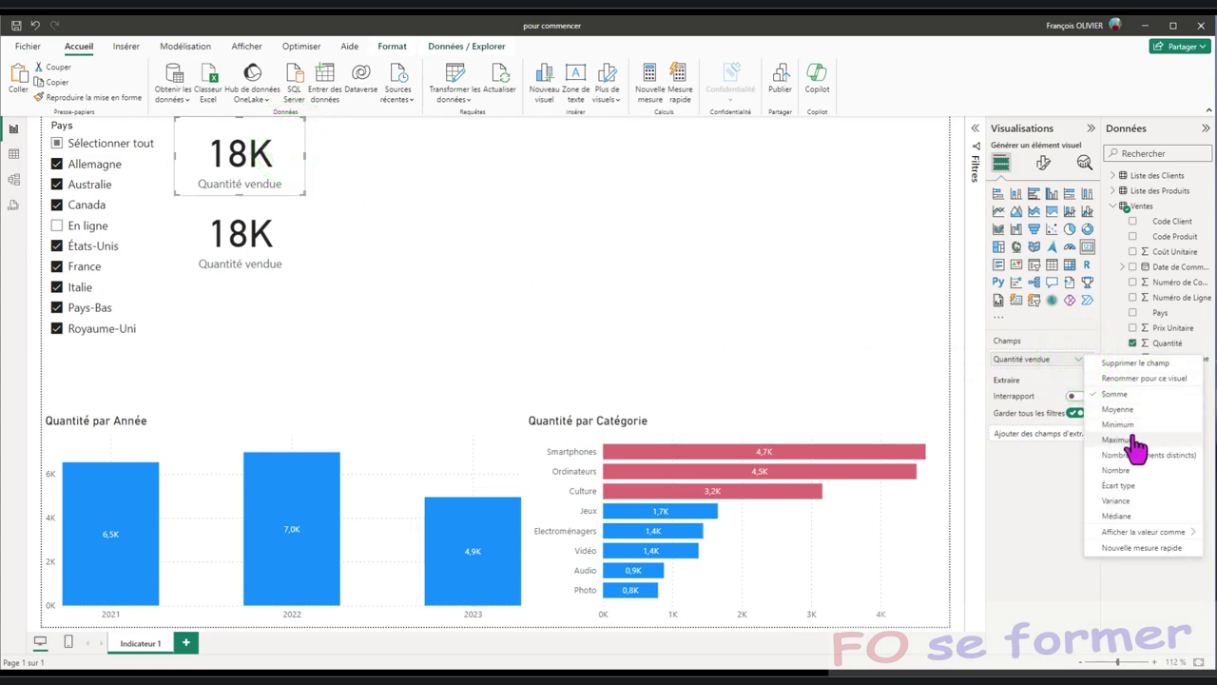
click(1053, 491)
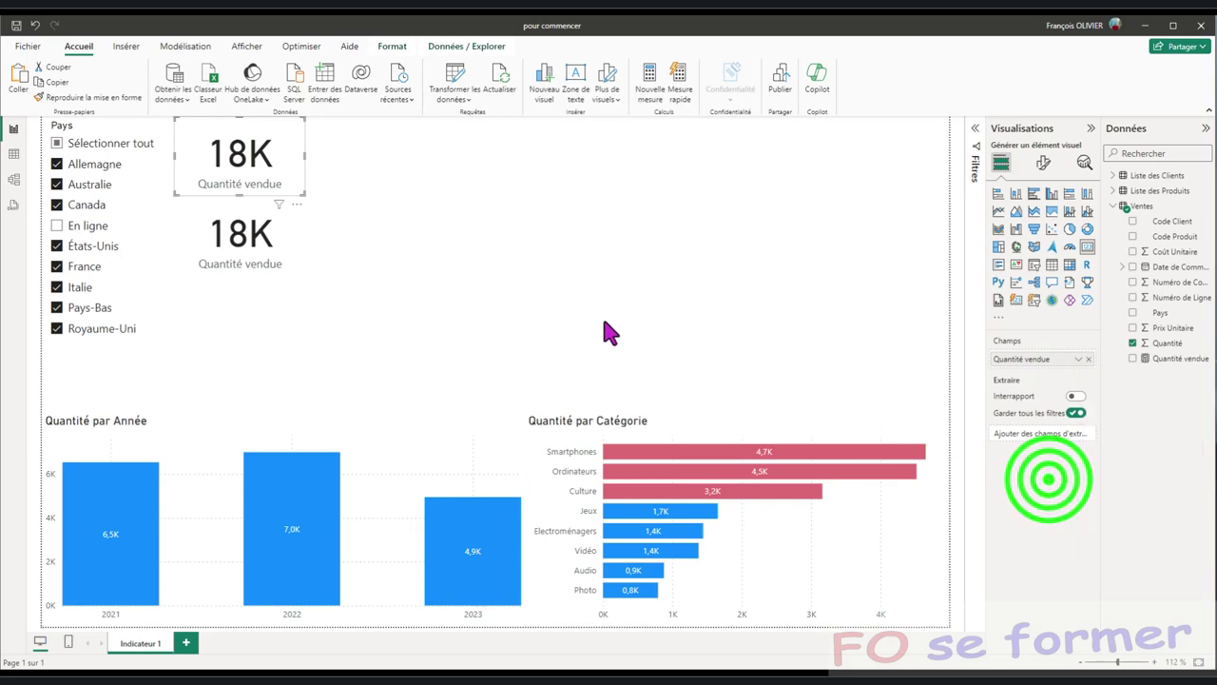
click(288, 237)
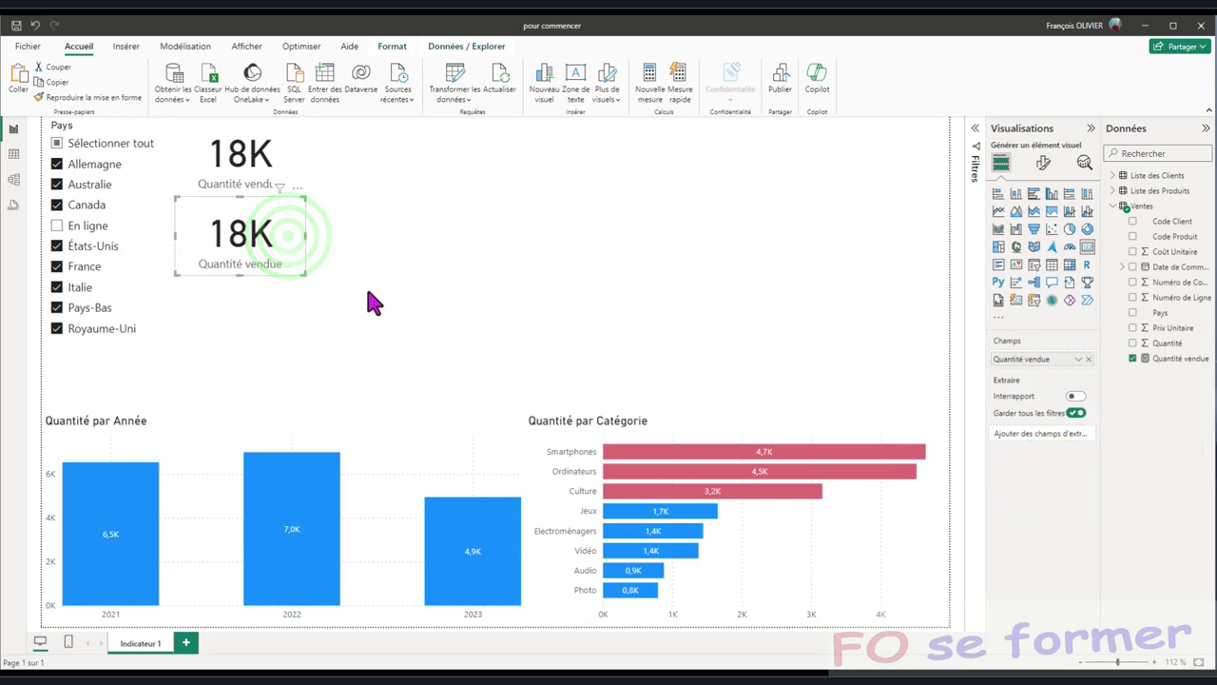
mouse_move(716, 461)
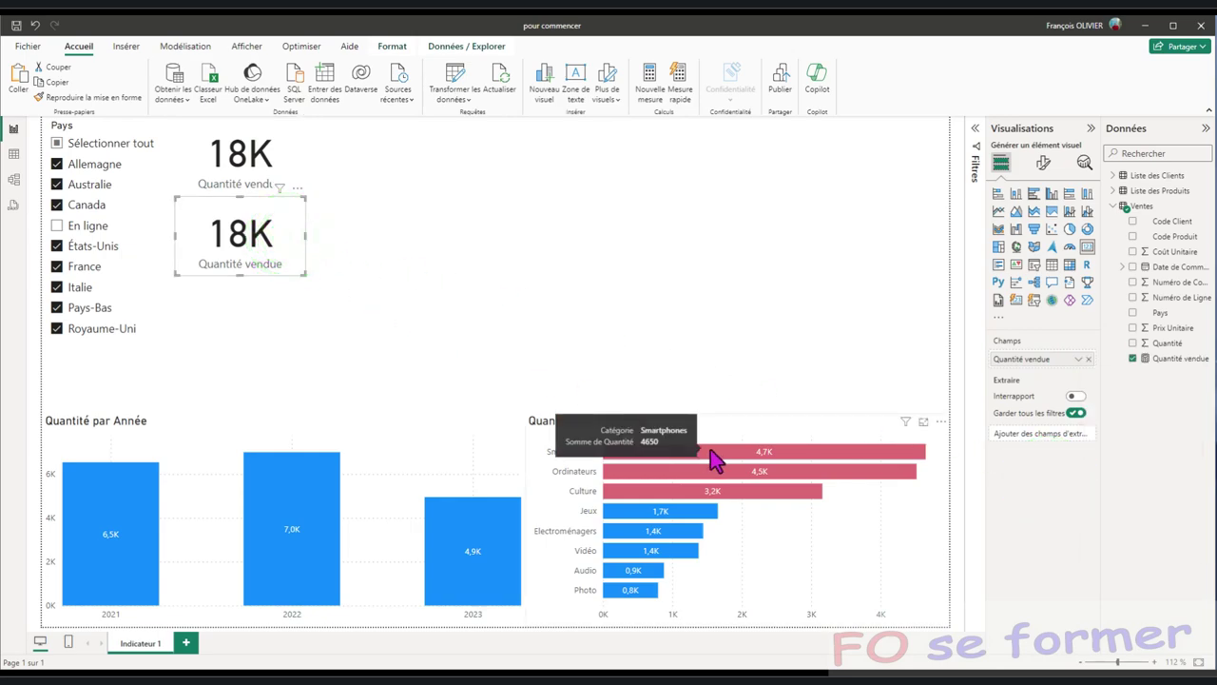
right_click(1076, 360)
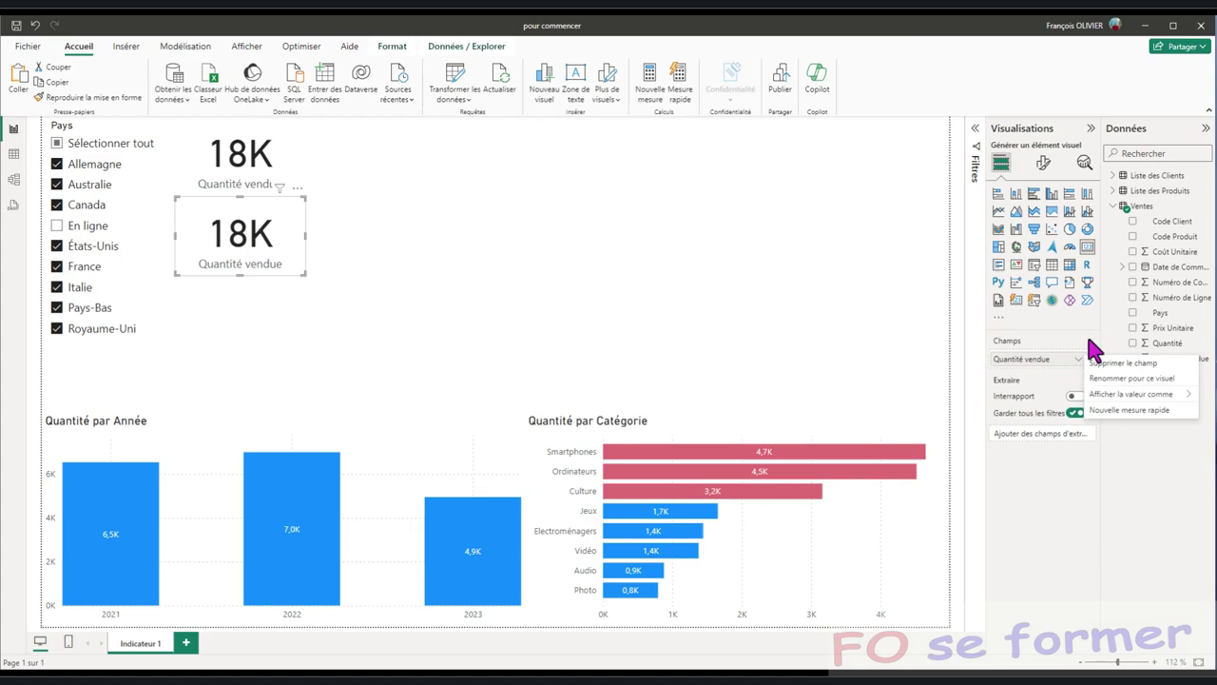
Delete the lower Quantité vendue card that uses the explicit measure.
click(288, 253)
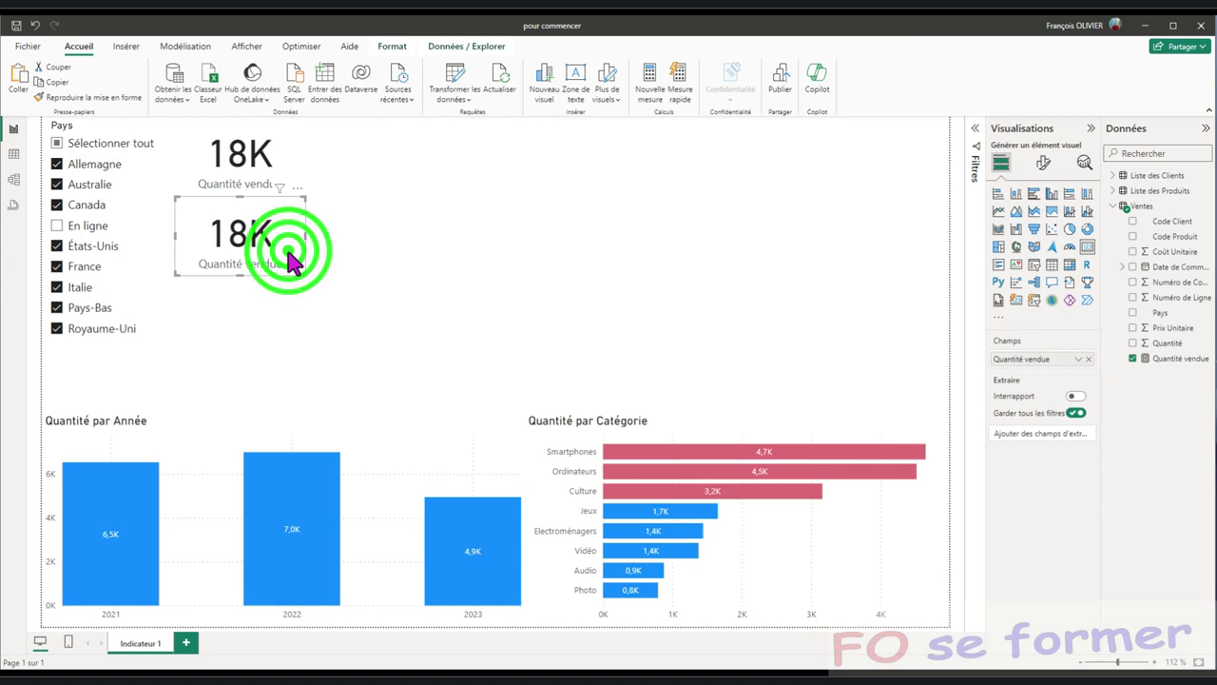
key(Delete)
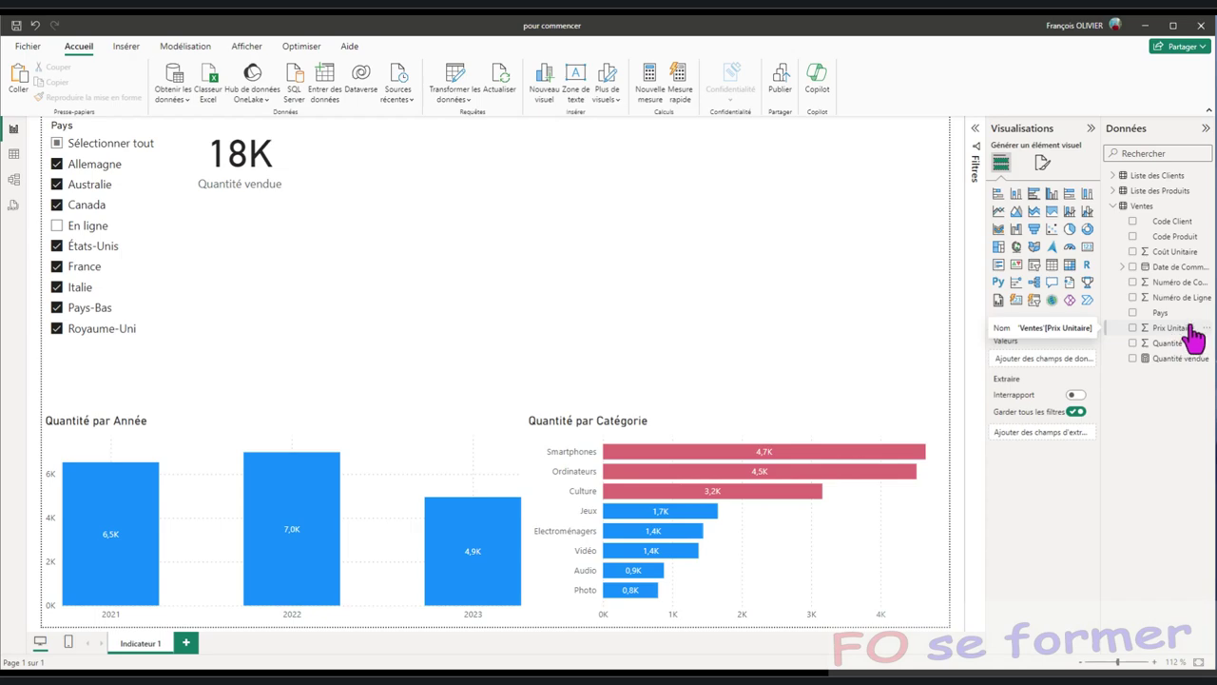
Create a new measure in the Ventes table and name it CA.
right_click(1141, 210)
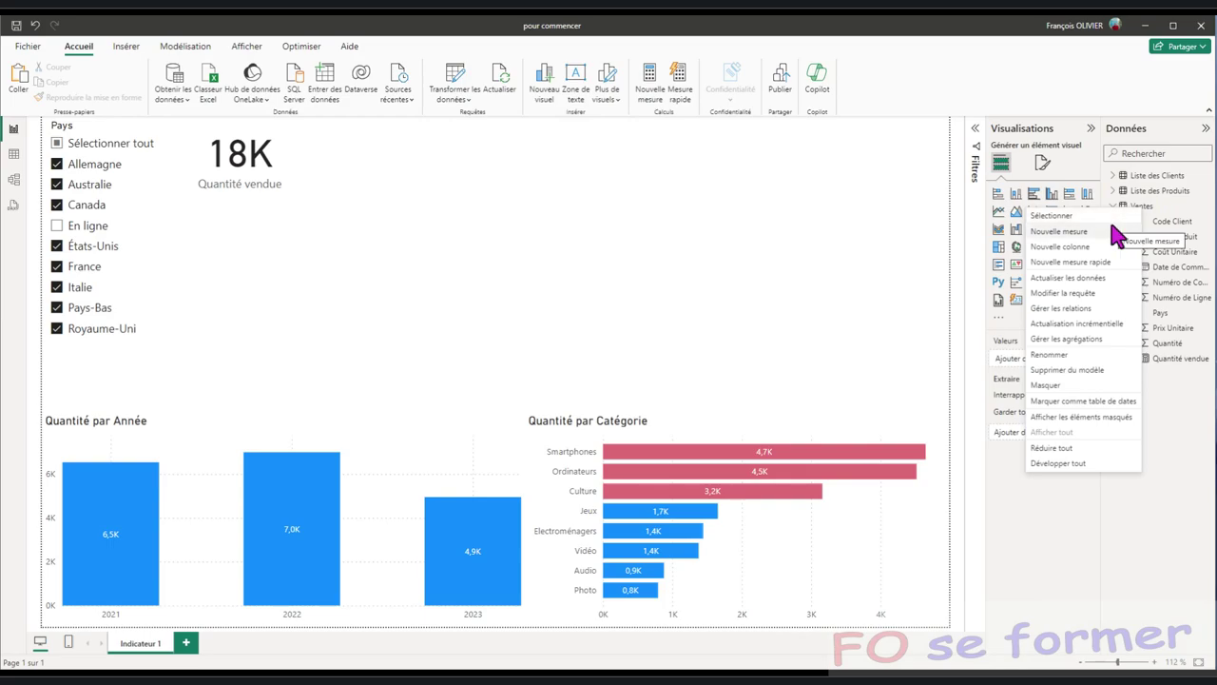
click(1113, 232)
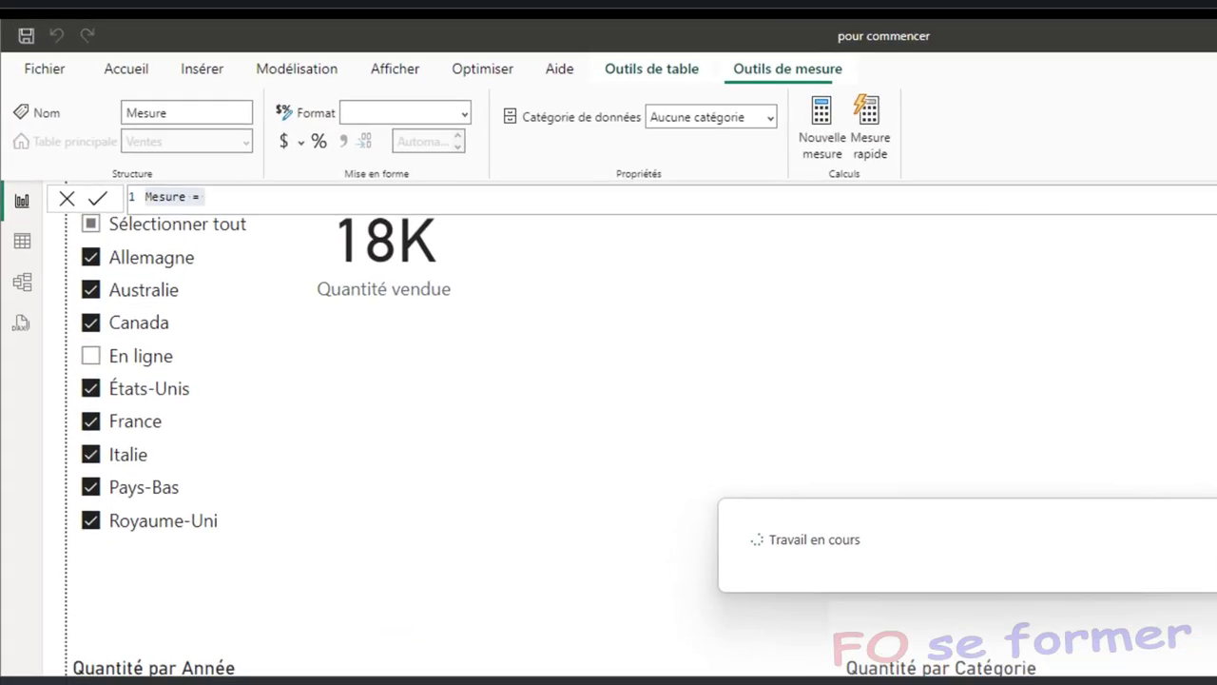
double_click(207, 220)
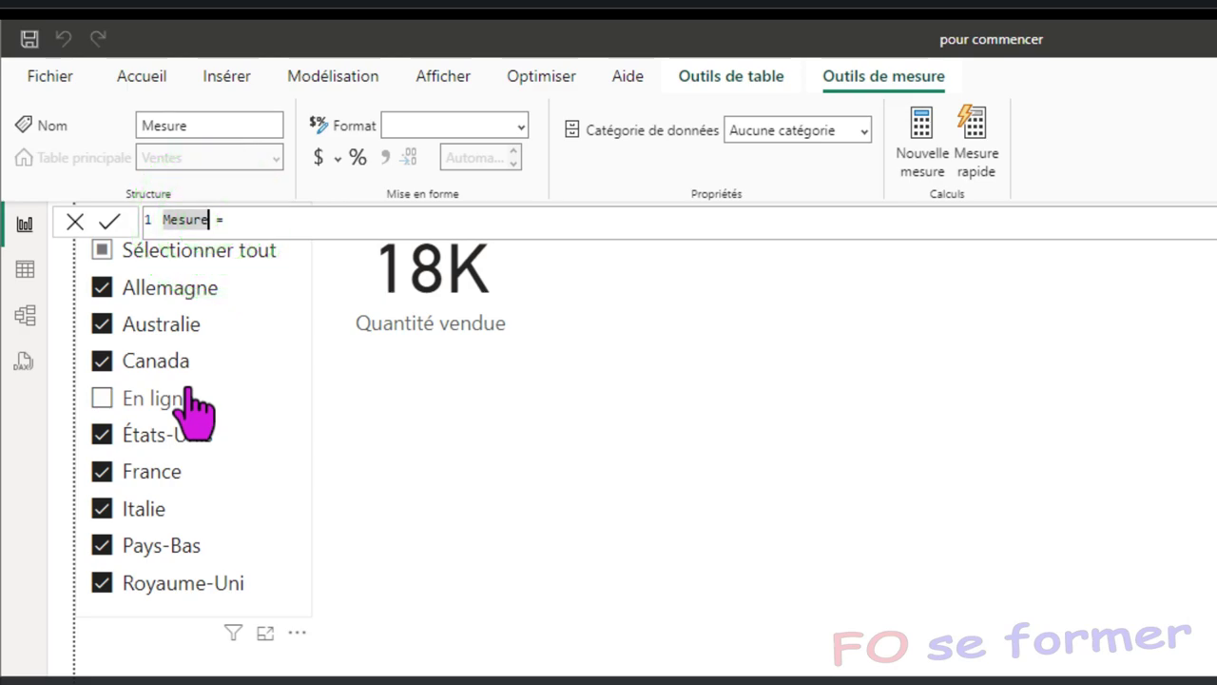
key(BackSpace)
key(BackSpace)
key(BackSpace)
key(BackSpace)
key(BackSpace)
key(BackSpace)
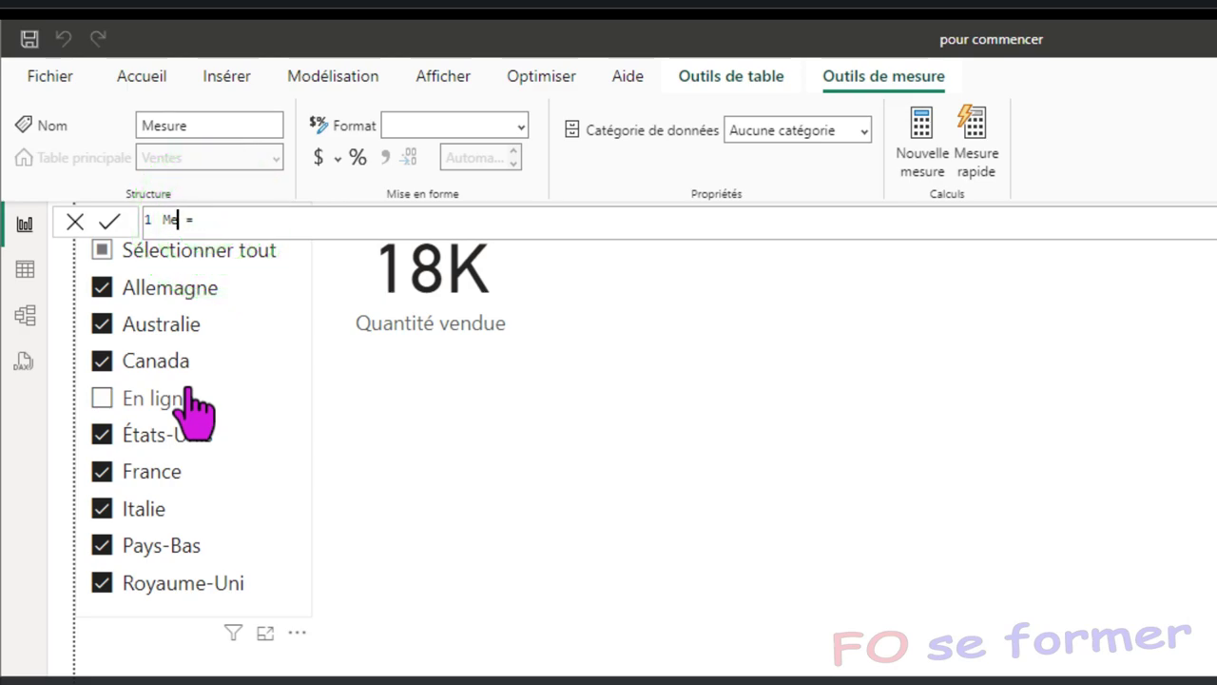
text(CA)
Begin the CA measure's formula with the SUMX function.
click(234, 229)
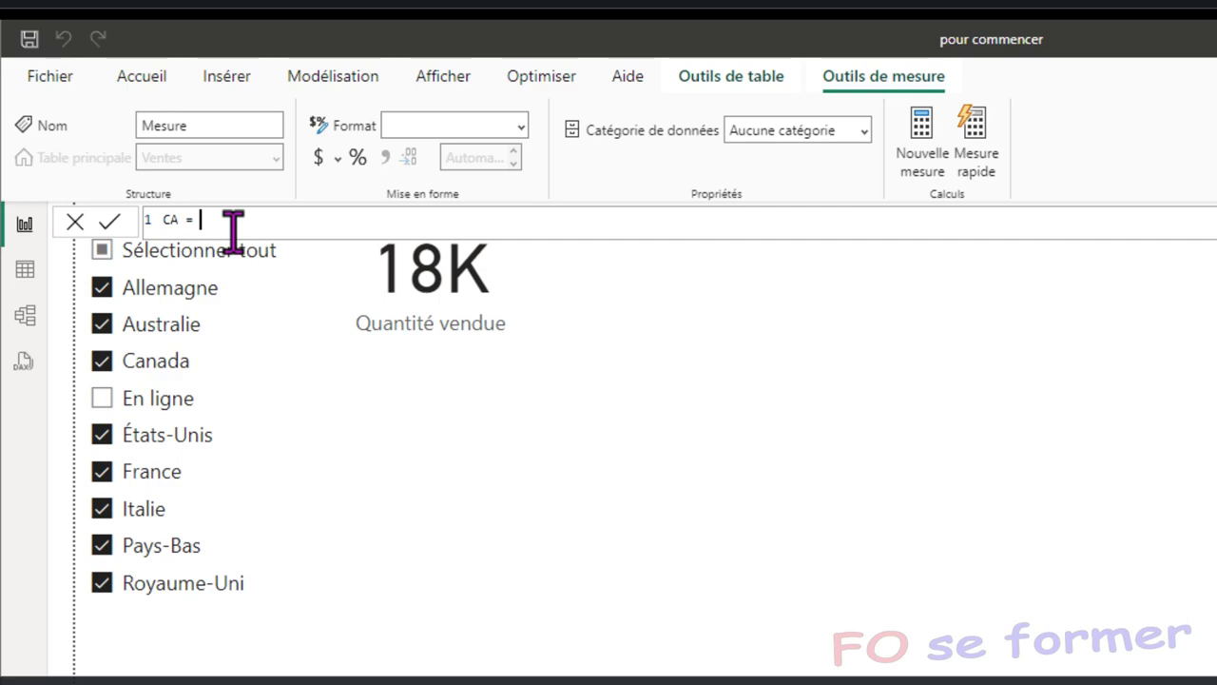
text(sum)
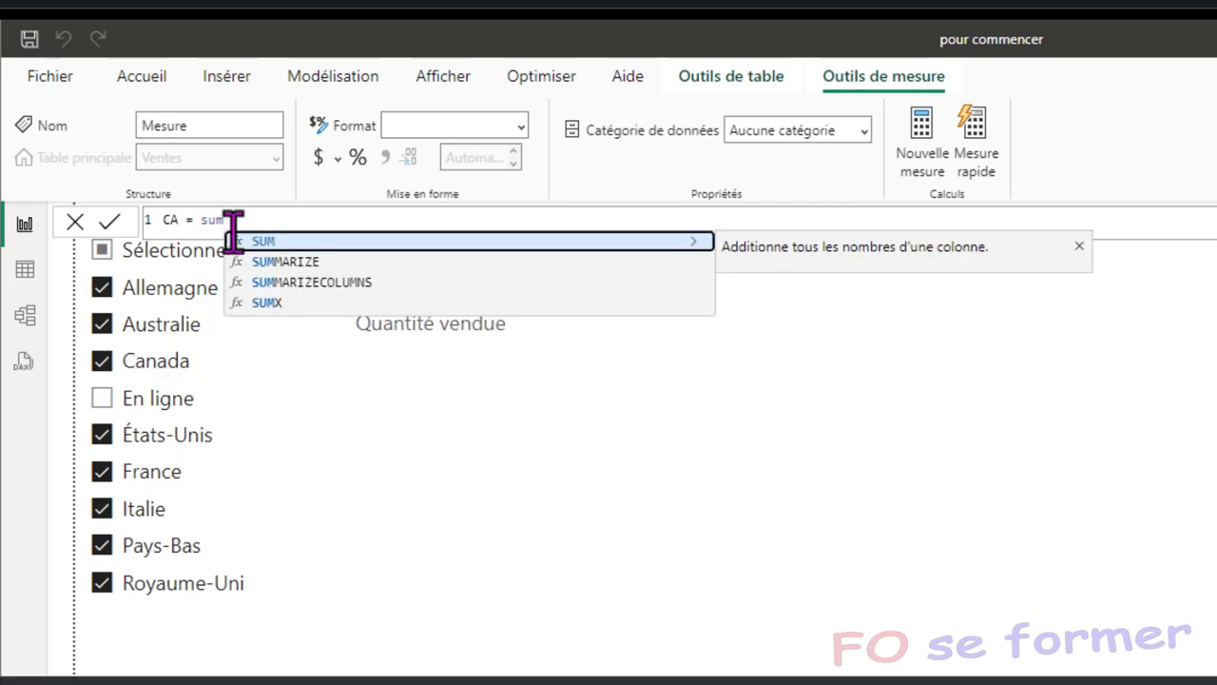
text(x)
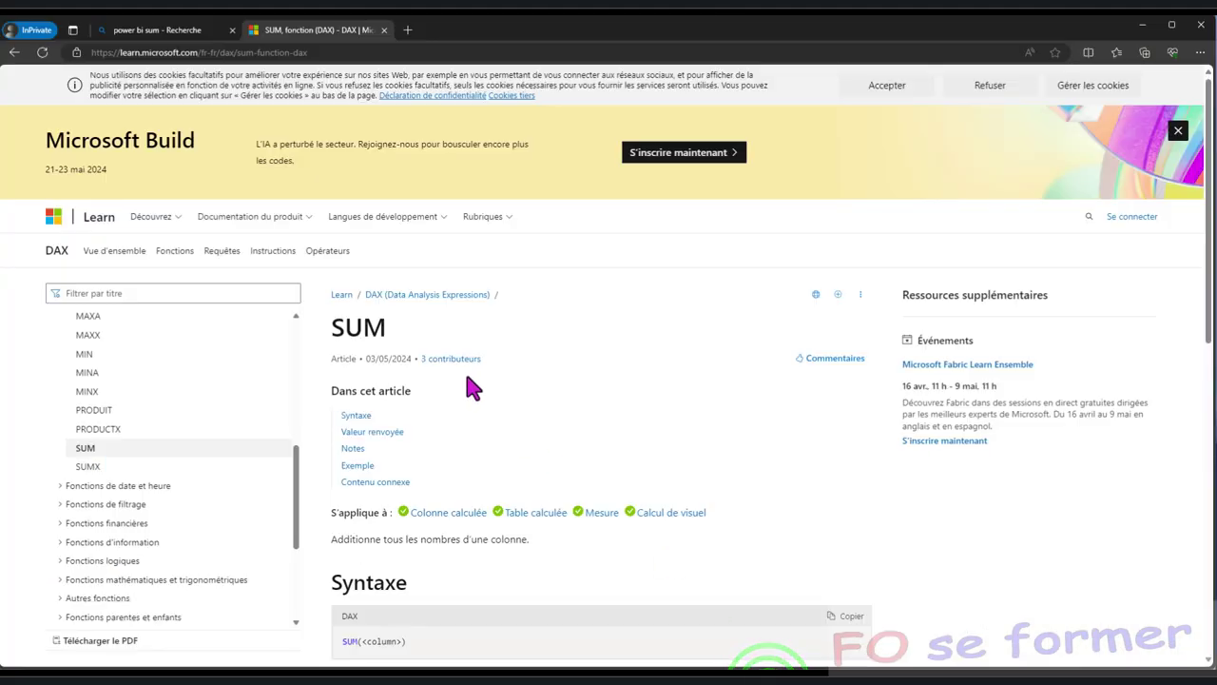
Switch to the browser's DAX documentation and read the SUMX article's syntax, parameters, return value, remarks and example.
click(88, 467)
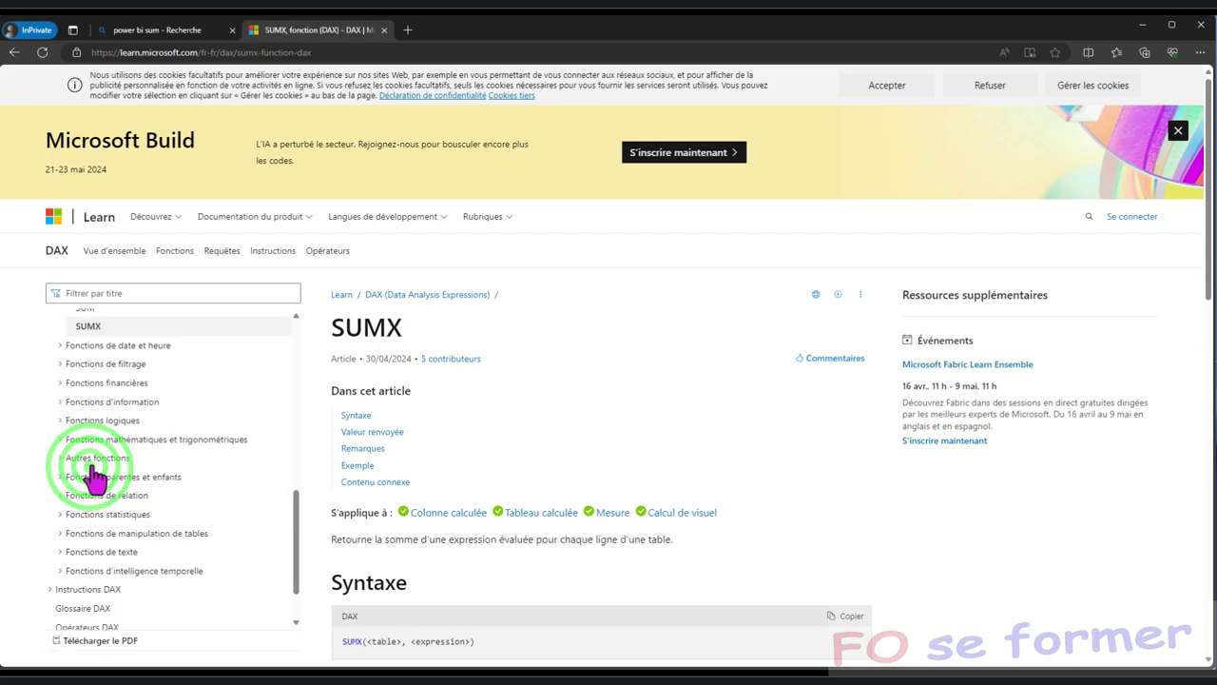
scroll(419, 447, down, 3)
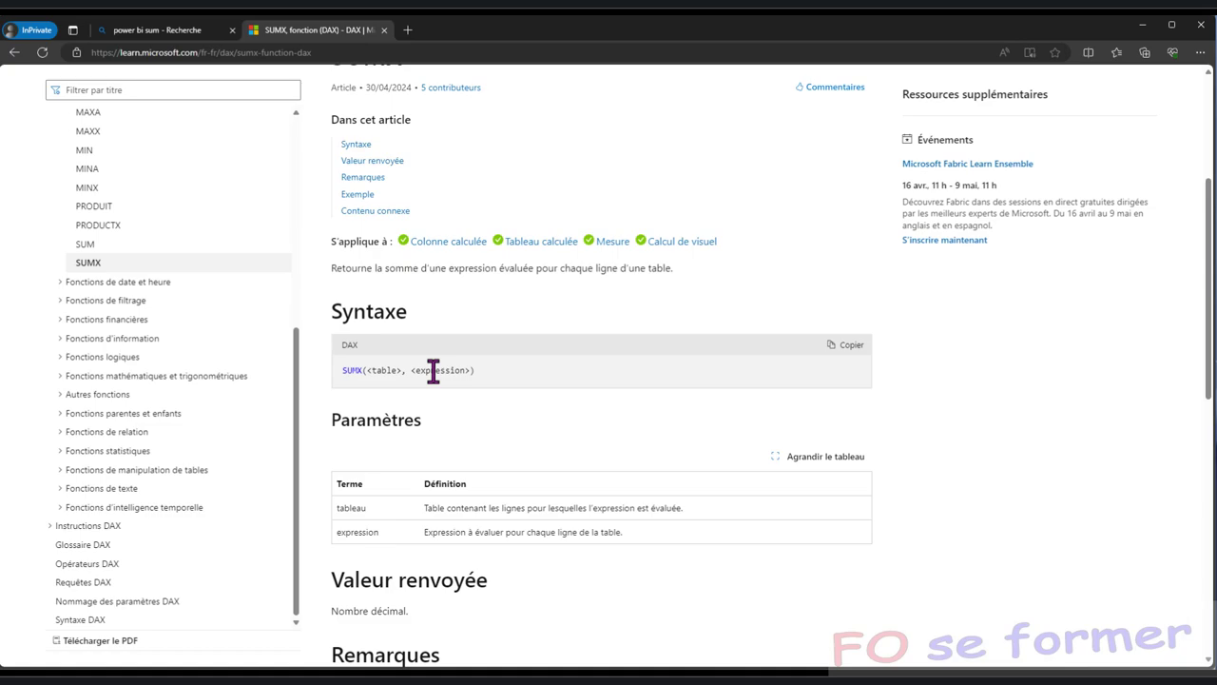
scroll(394, 492, down, 1)
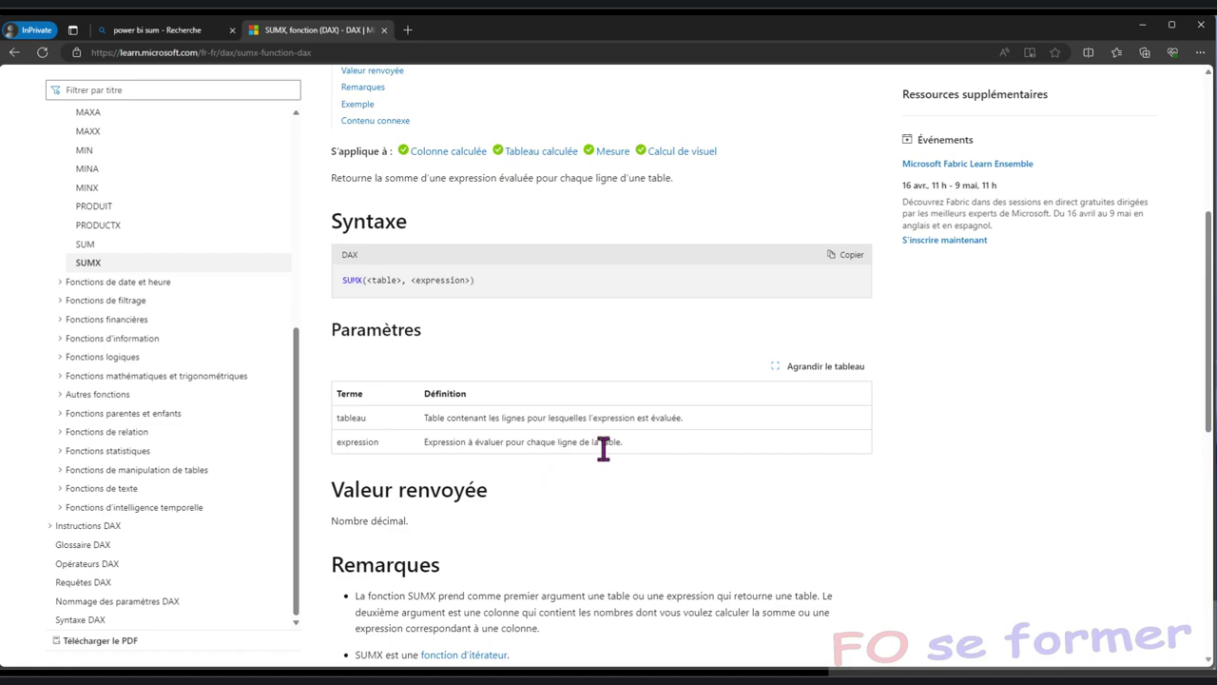
scroll(447, 475, down, 1)
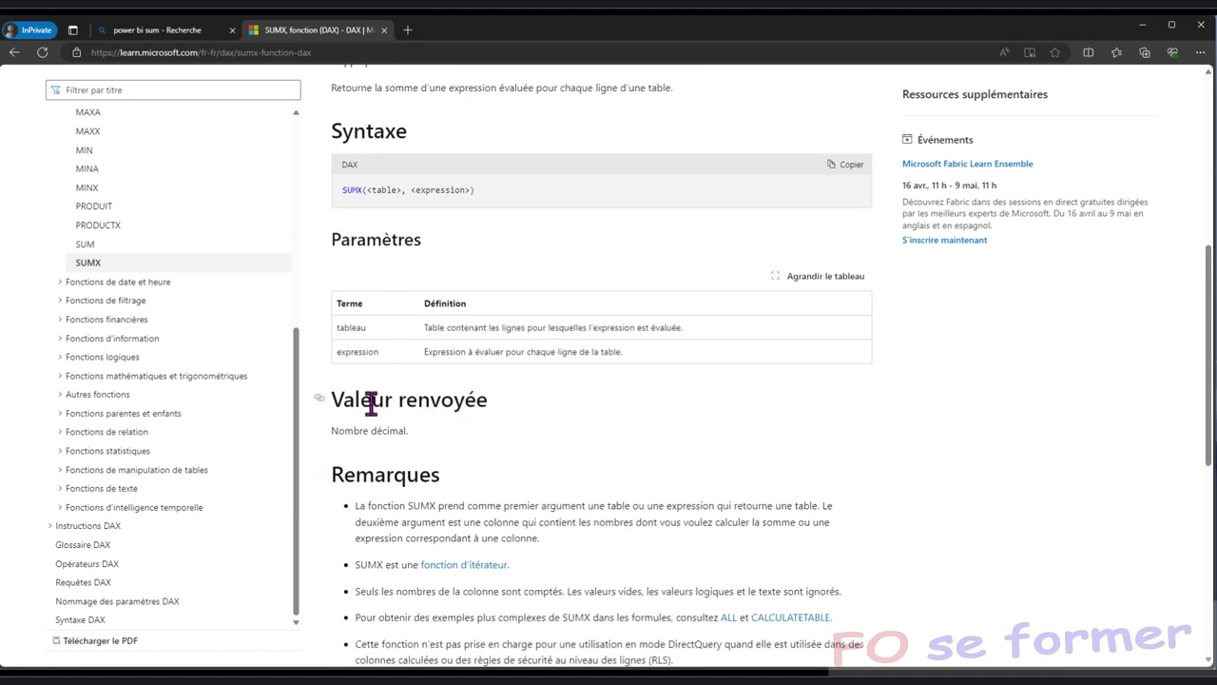
scroll(385, 460, down, 2)
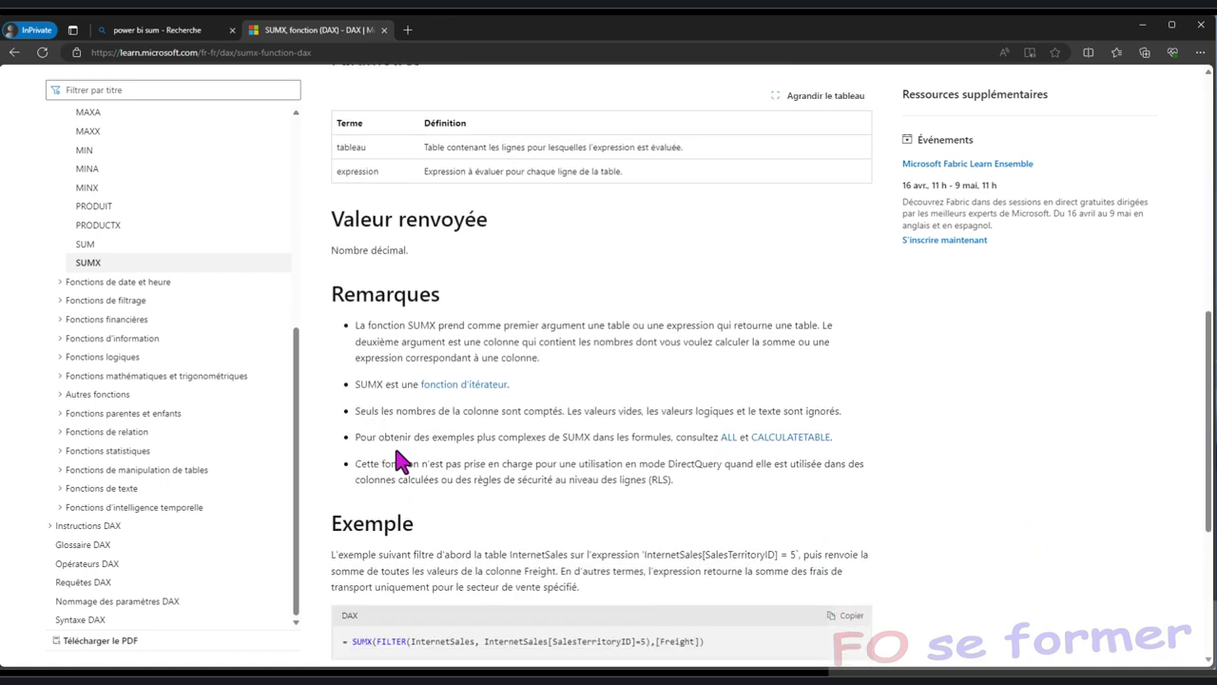
scroll(391, 441, down, 1)
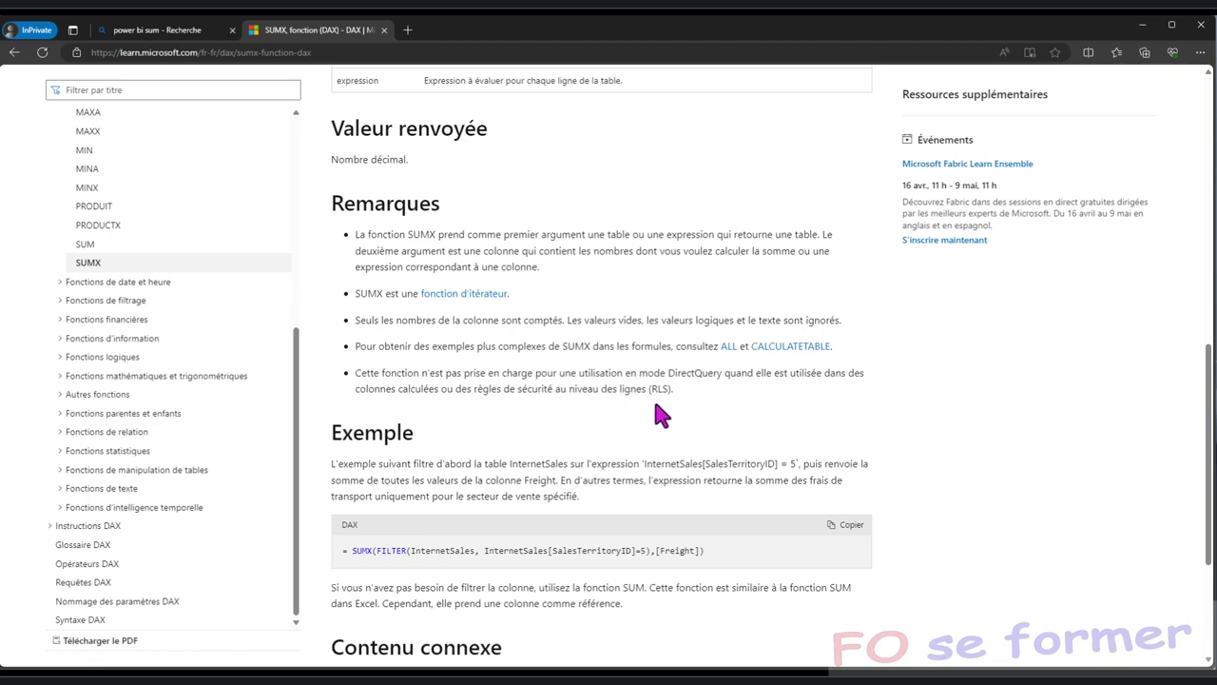
scroll(629, 409, down, 2)
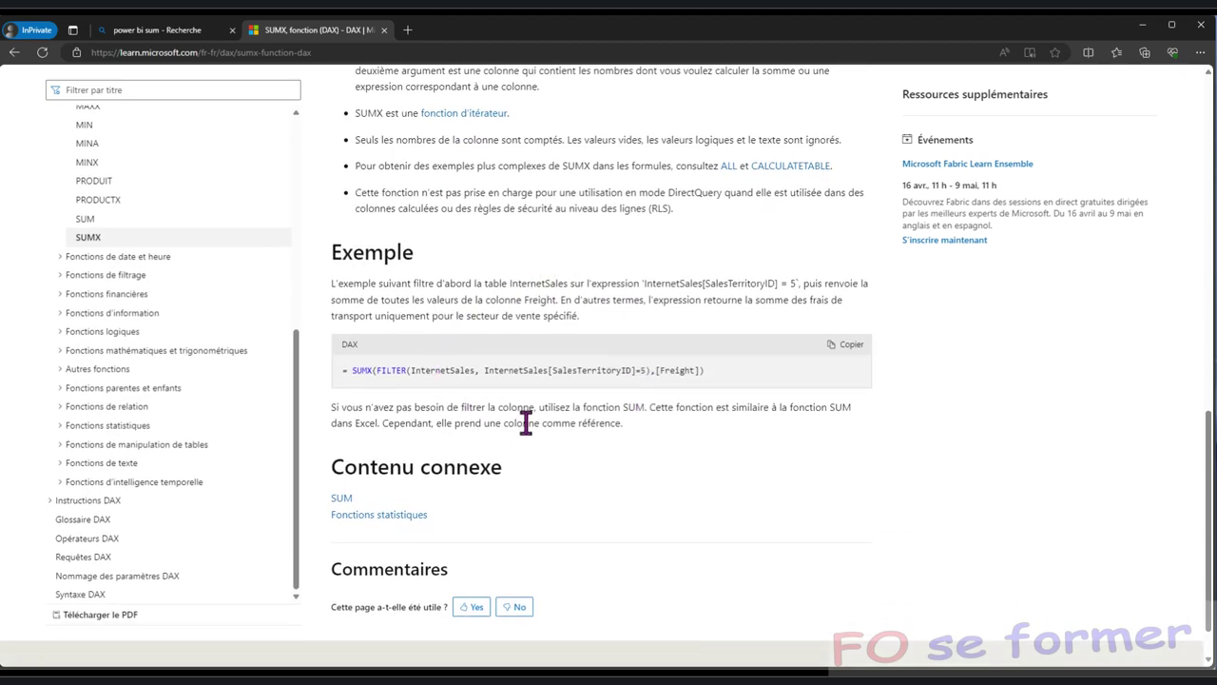
Open the iterator function link from the SUMX remarks in a new tab, read its glossary definition and close the tab.
scroll(526, 423, up, 3)
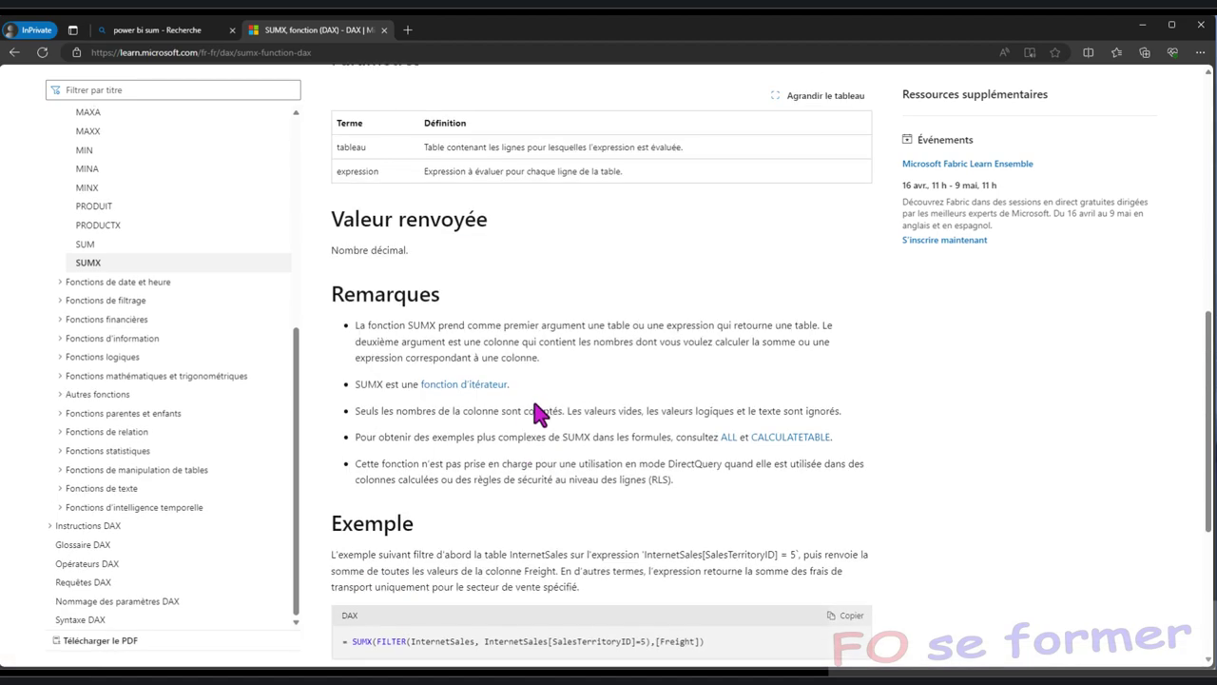
right_click(481, 393)
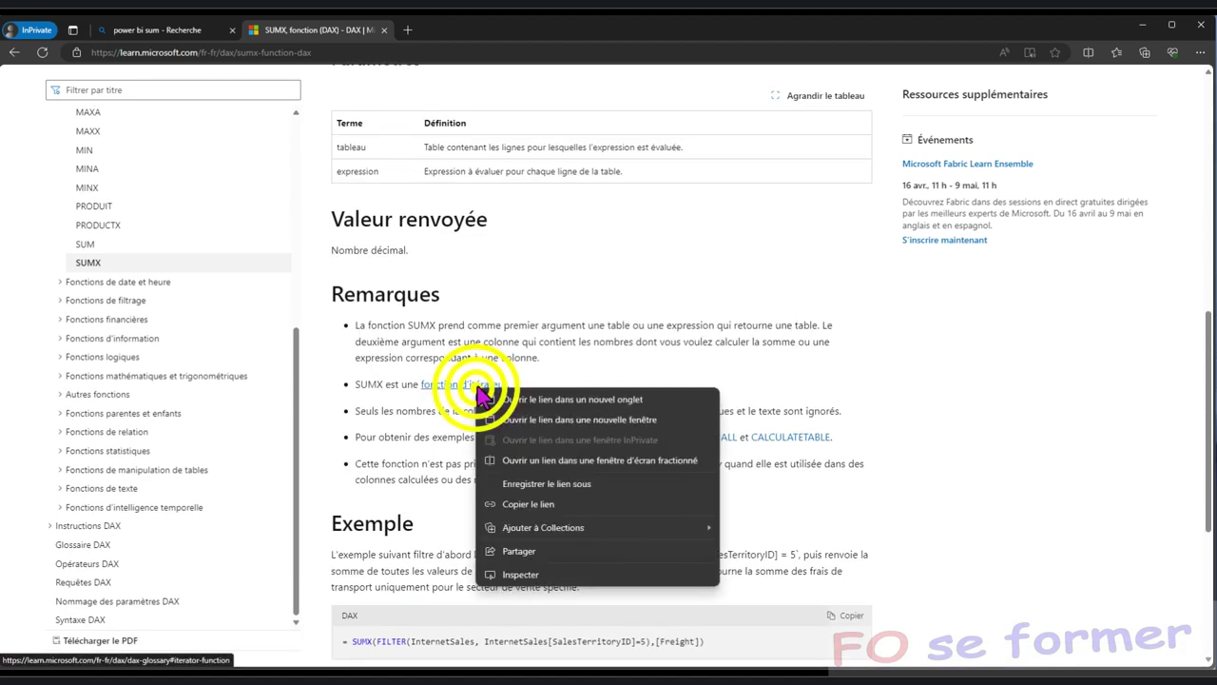
click(504, 398)
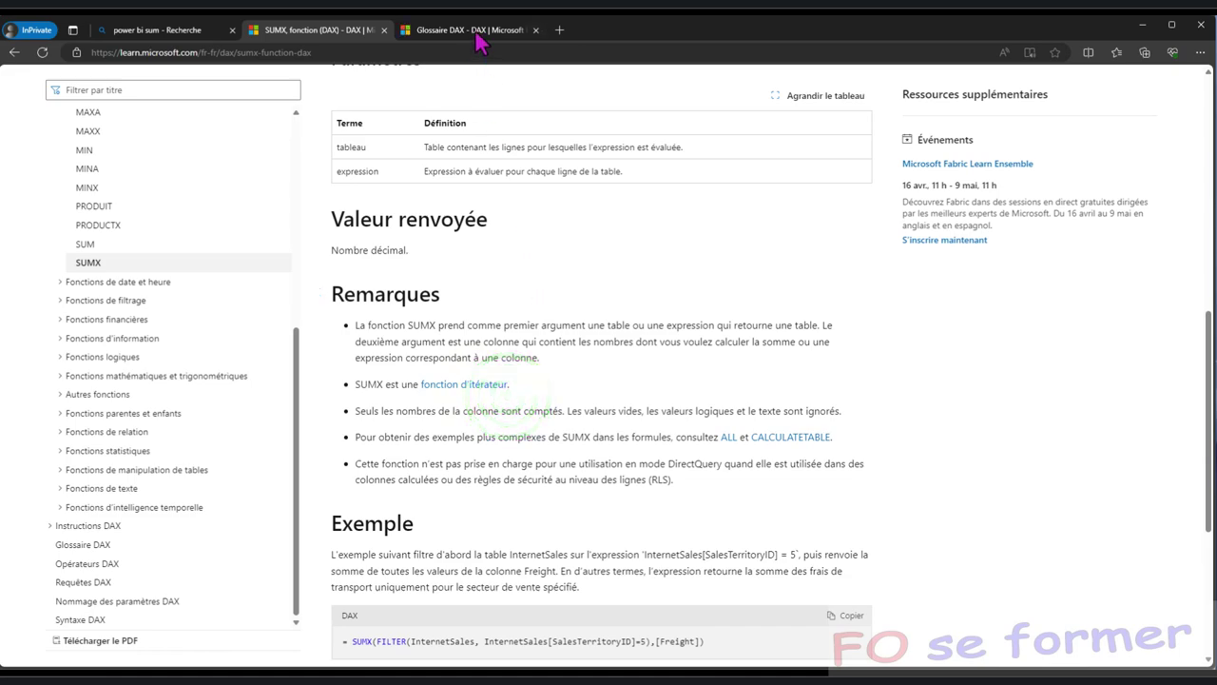
click(477, 37)
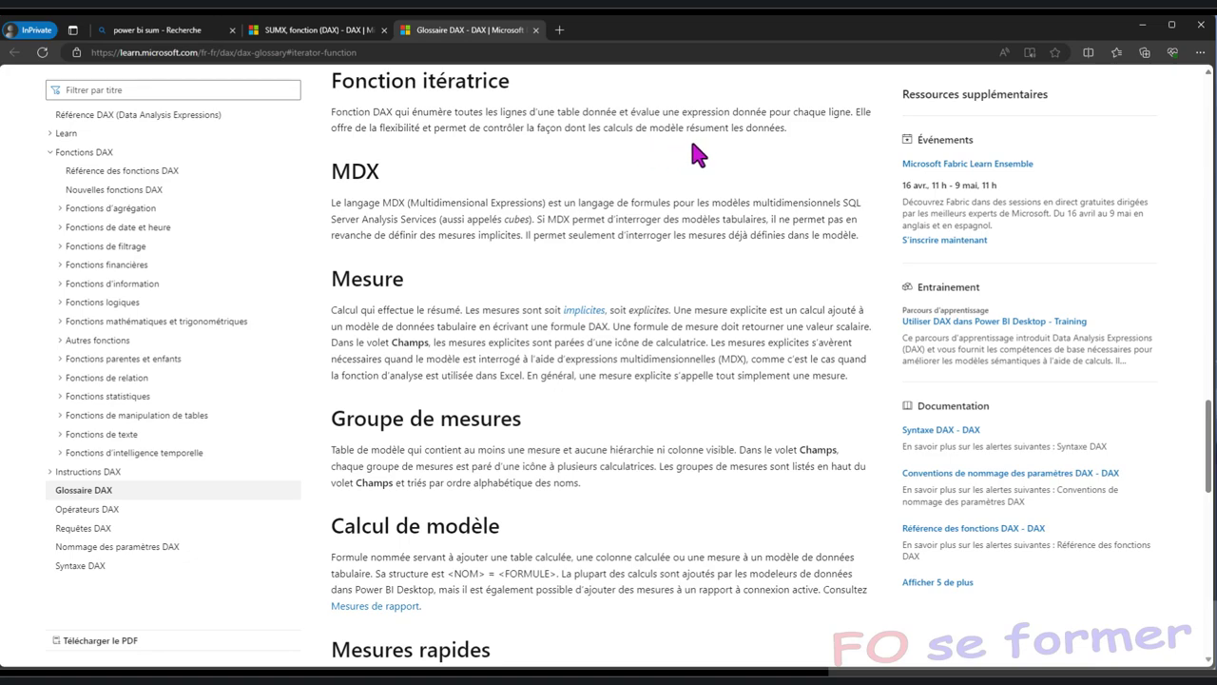
click(358, 30)
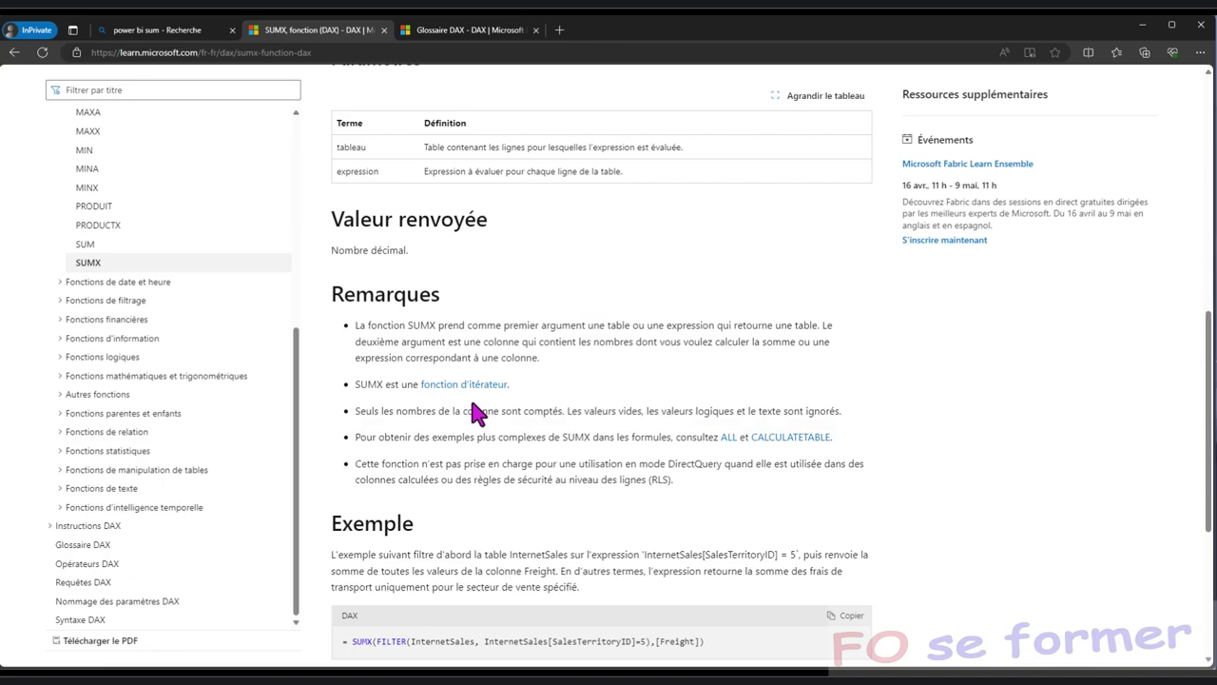
click(507, 32)
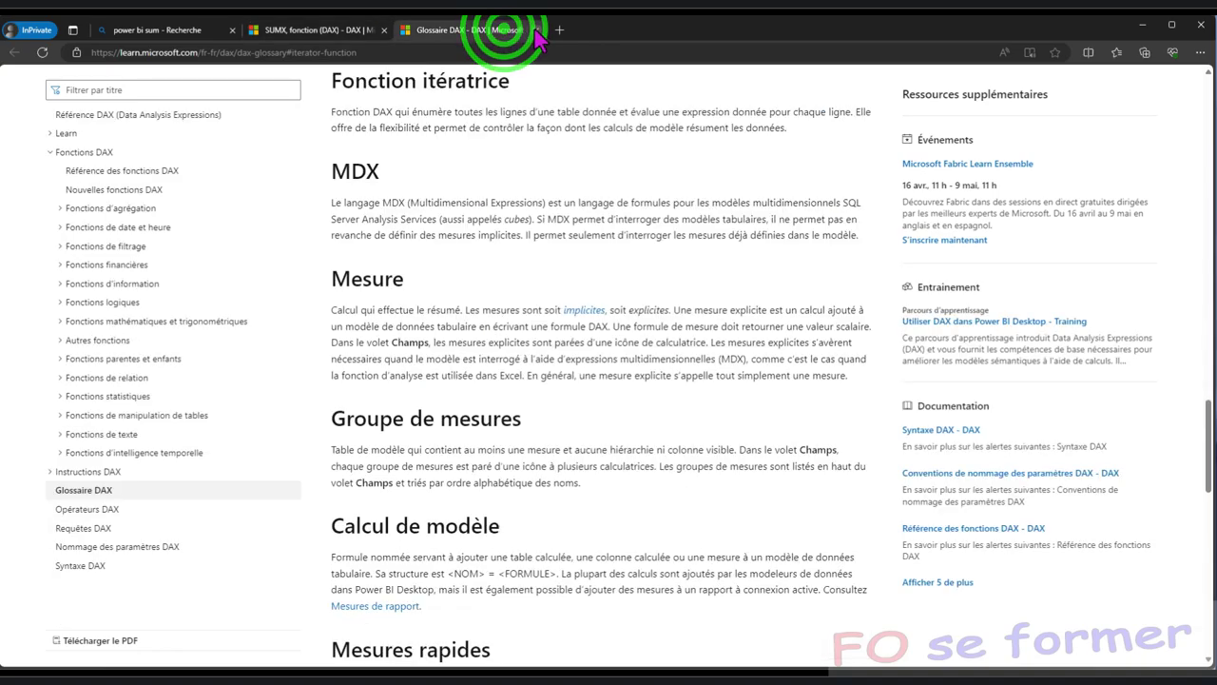
click(537, 31)
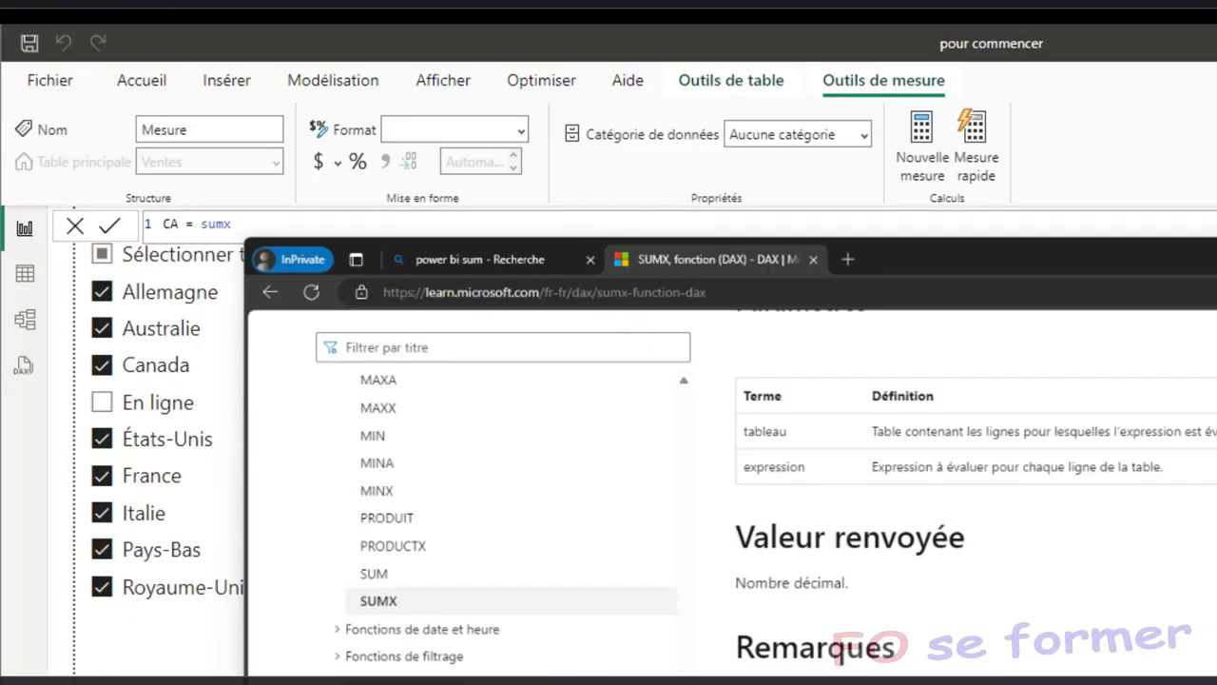
Return to Power BI and give the CA measure's SUMX the table Ventes and the column Ventes[Quantité] in its expression.
key(alt+Tab)
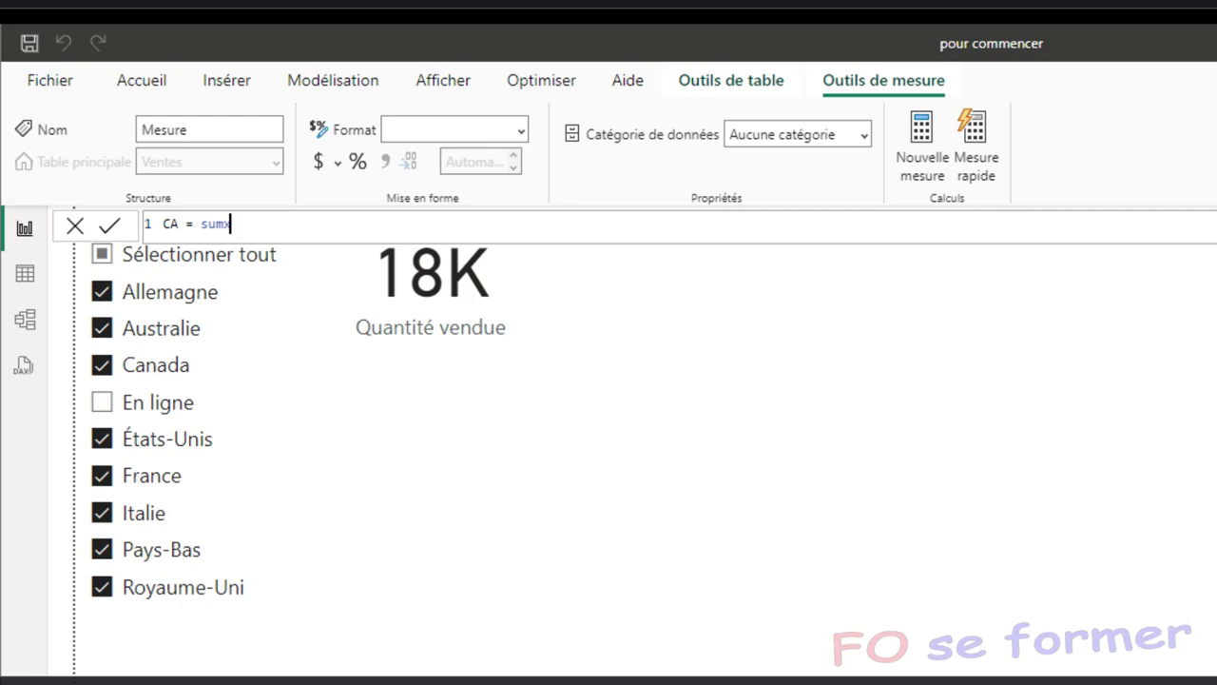
text(()
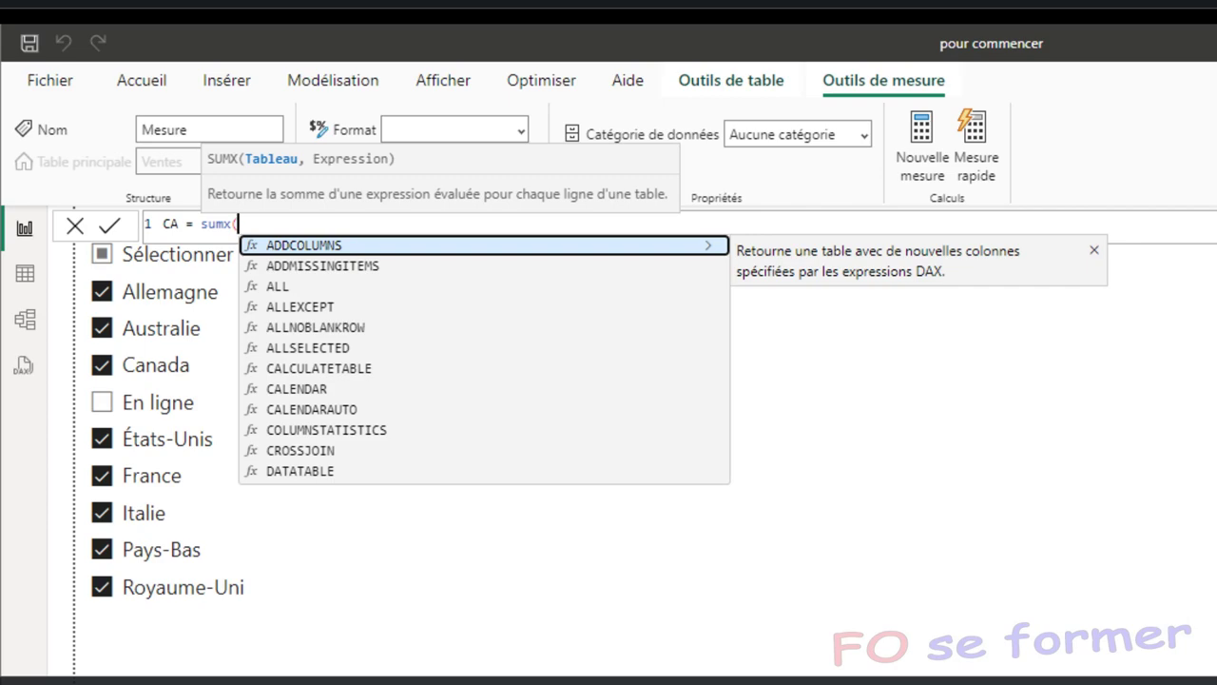
text(v)
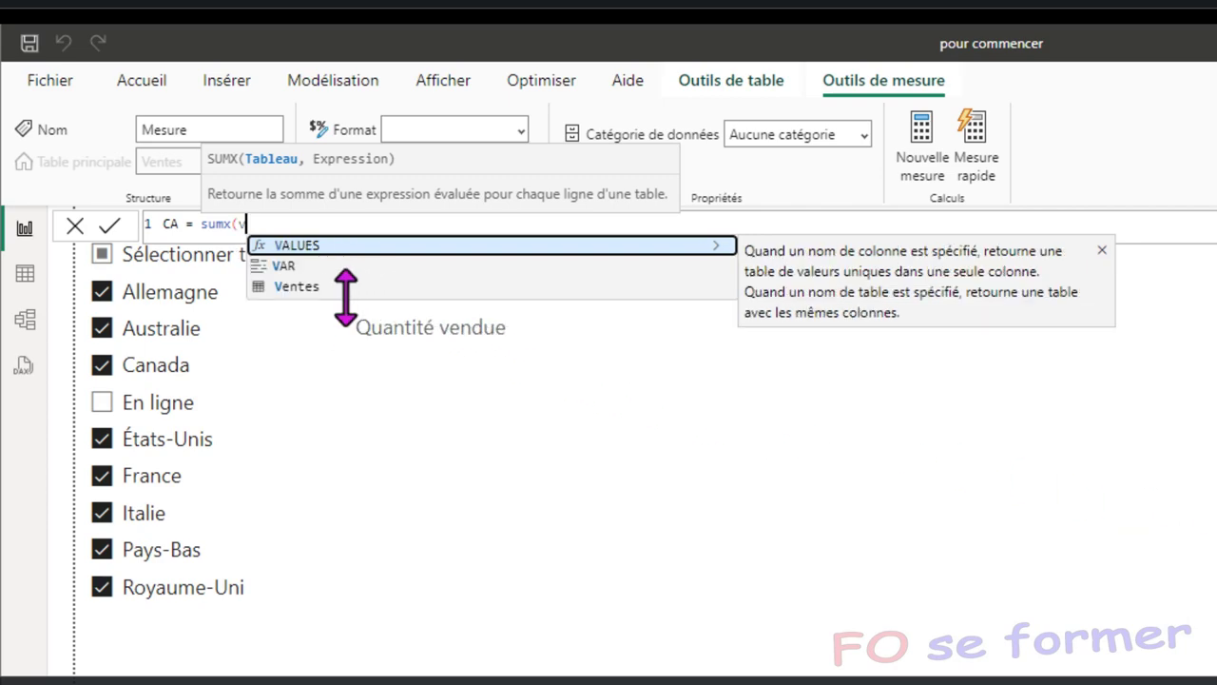
click(315, 286)
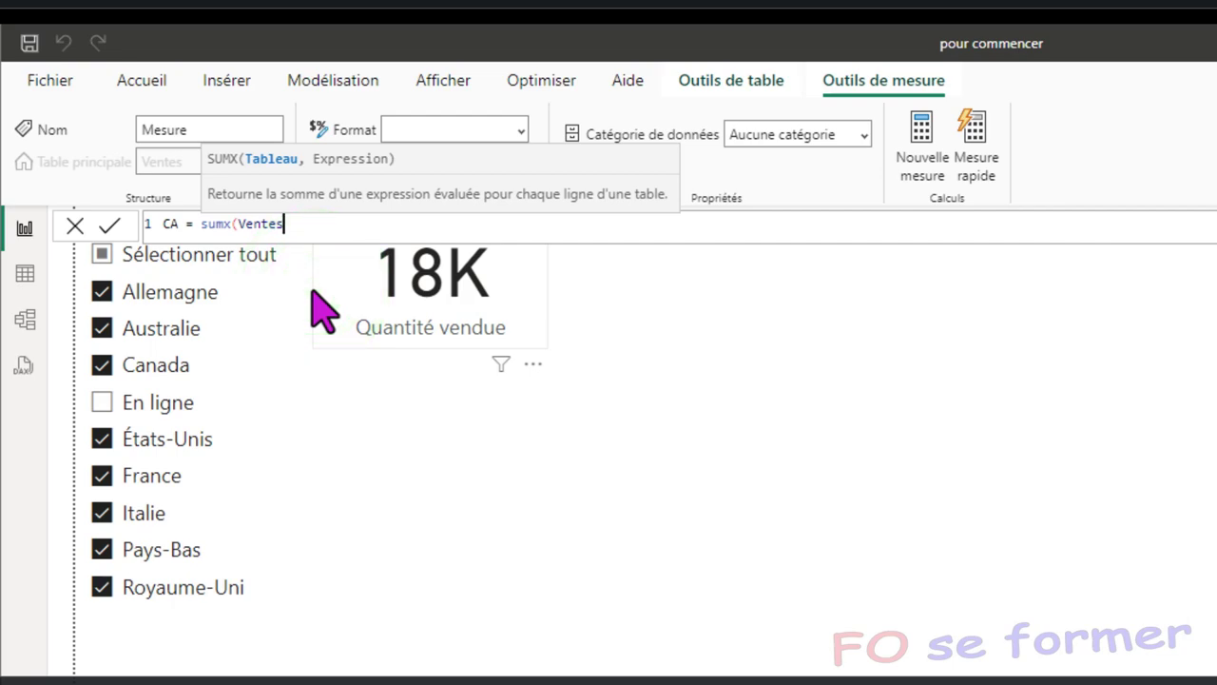
text(,qua)
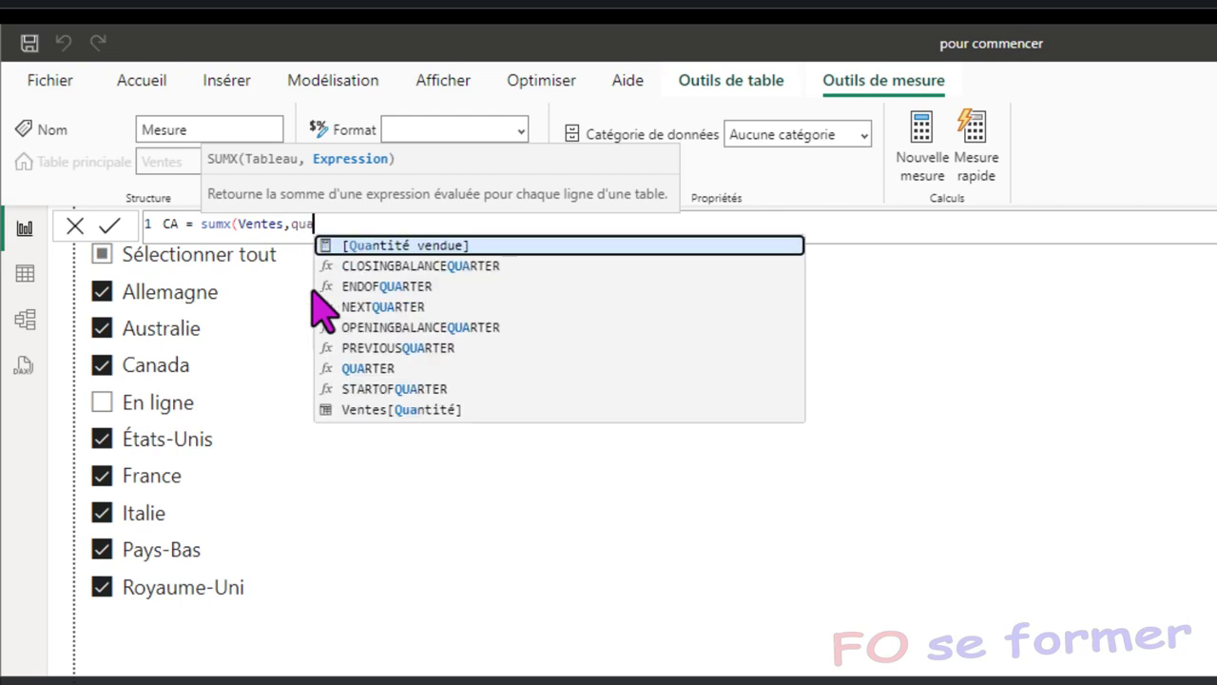
click(367, 409)
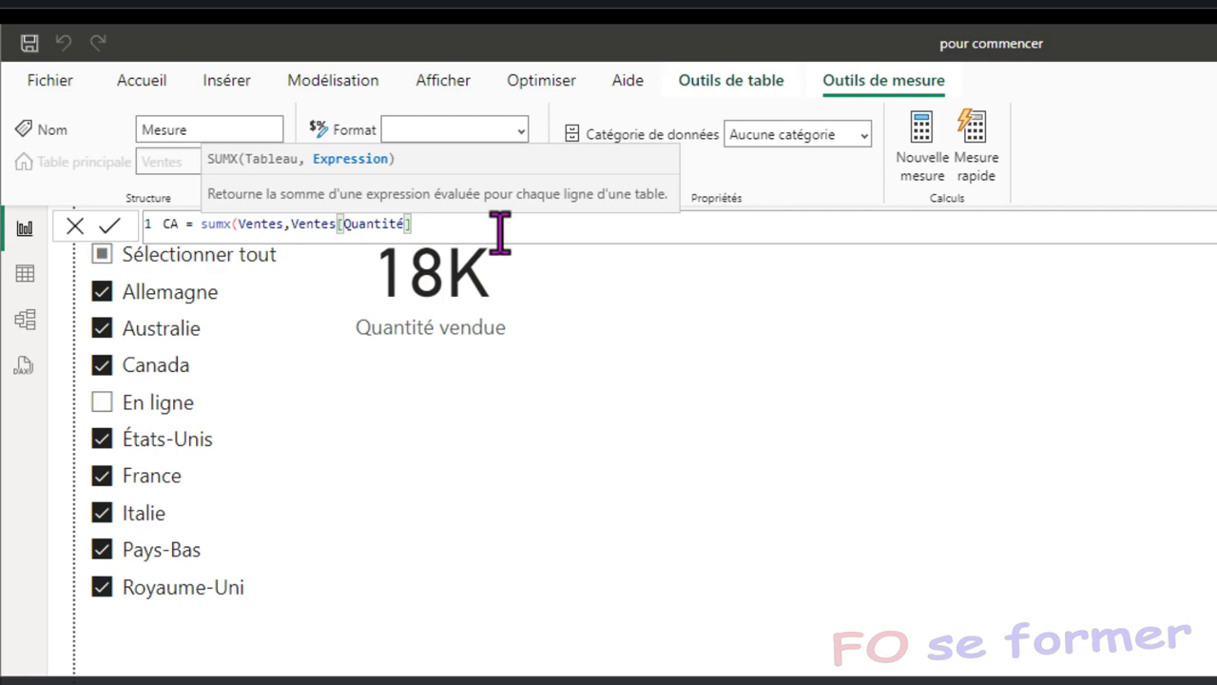
Multiply the quantity by Ventes[Prix Unitaire], close the SUMX expression and validate the CA measure.
text(*)
text(p)
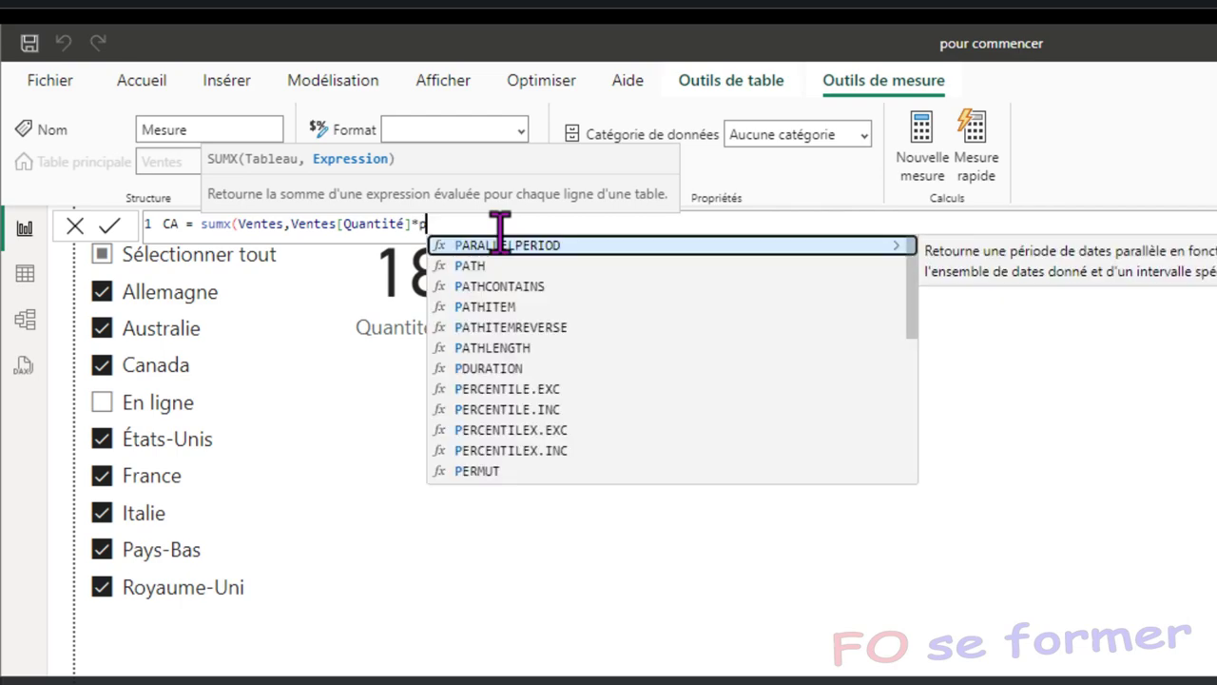
text(ri)
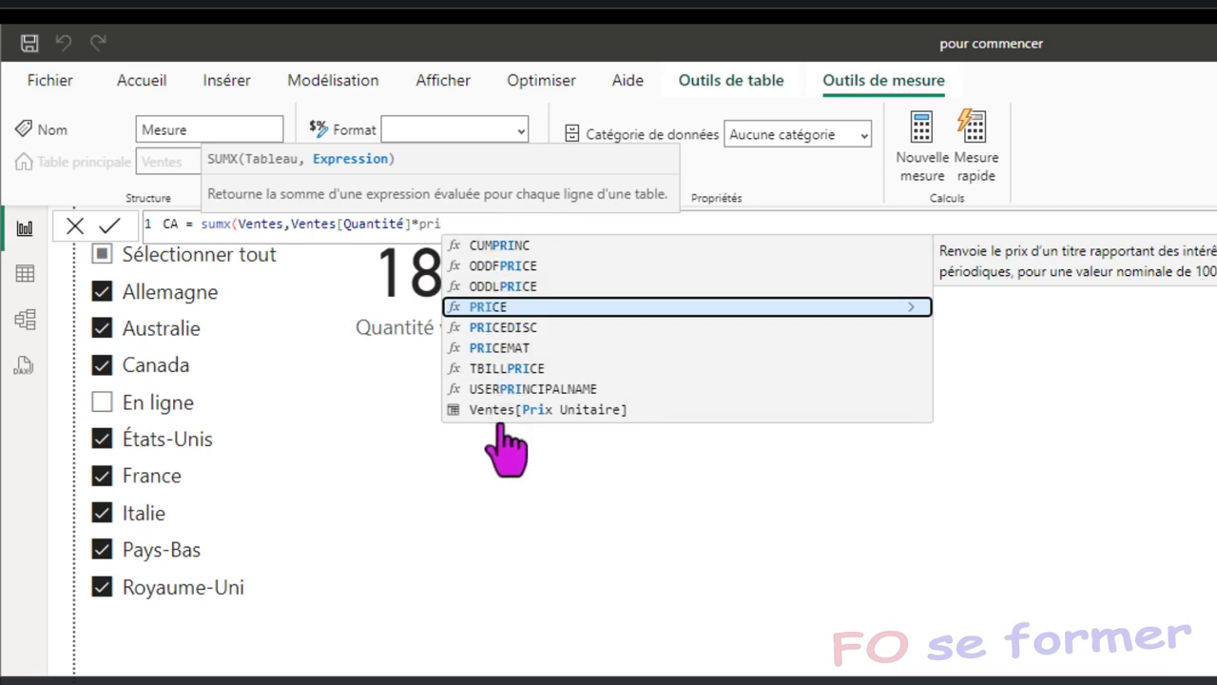
click(553, 416)
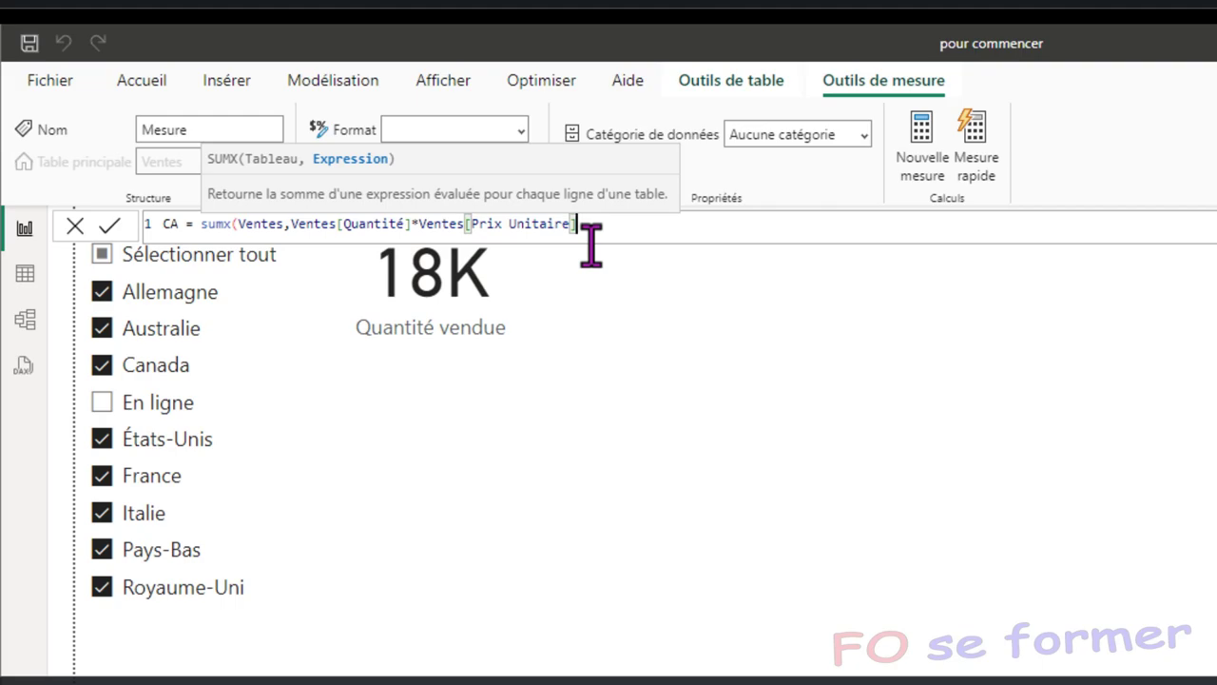
text())
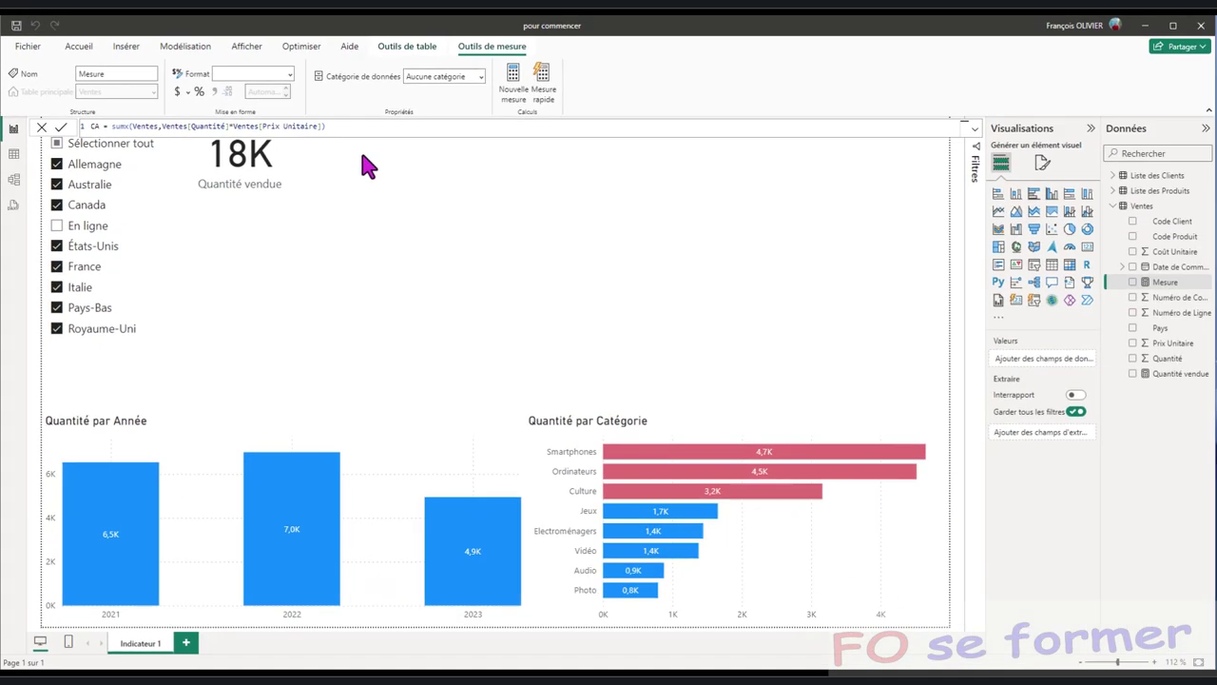
key(Return)
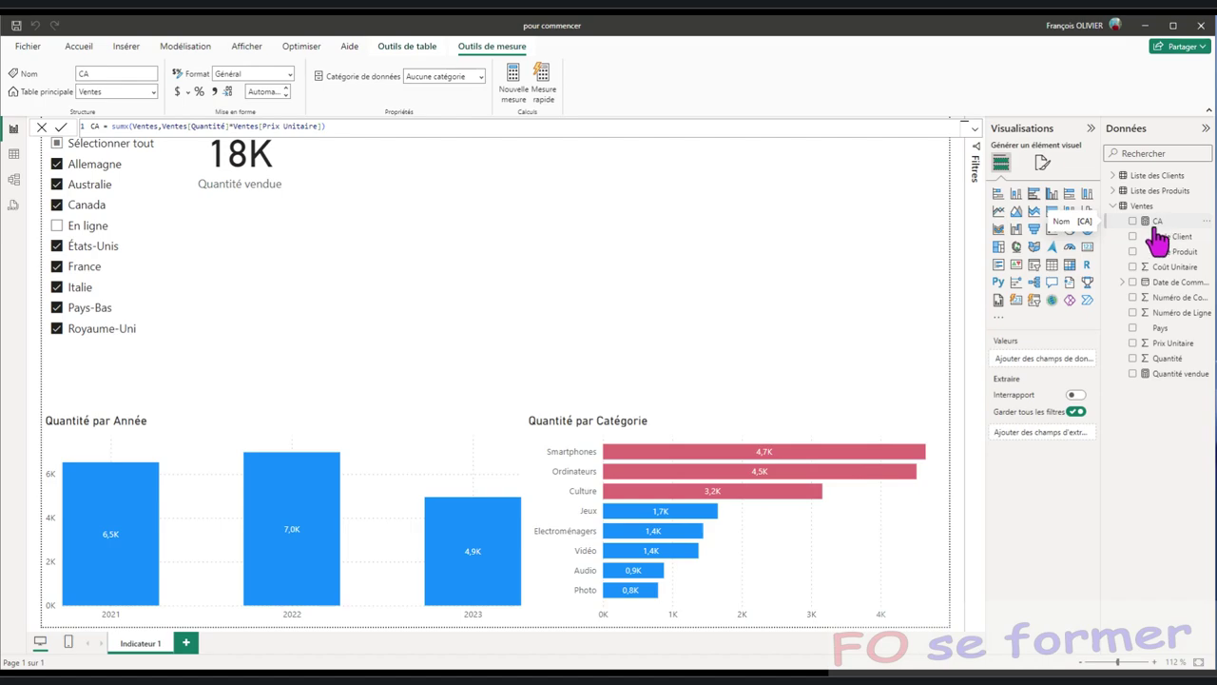
Show the CA measure as a card beside the Quantité vendue card, reduced to the same height.
drag(1155, 224, 240, 246)
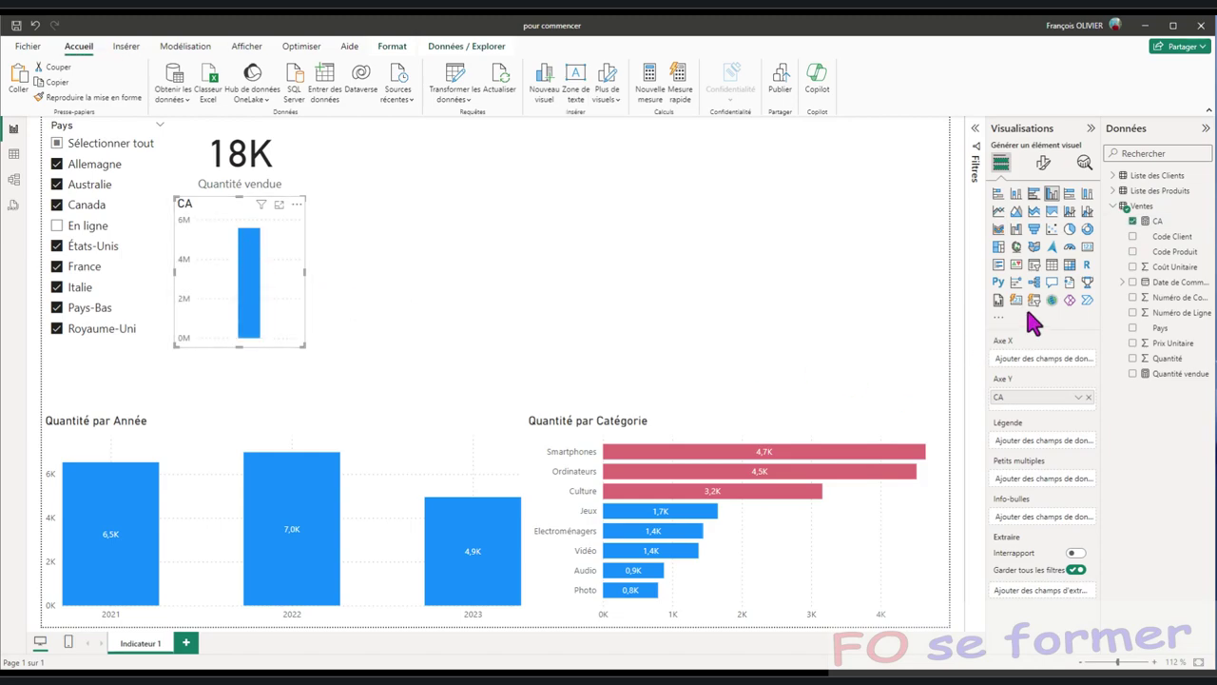
click(1086, 248)
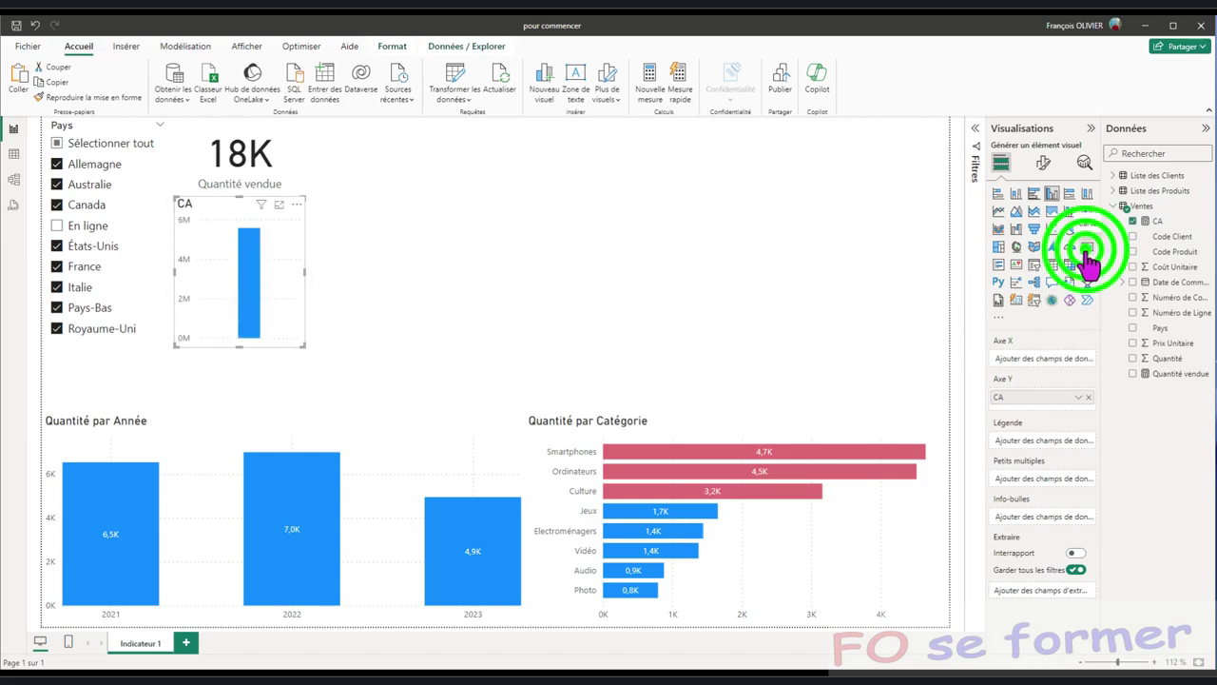
drag(303, 228, 442, 157)
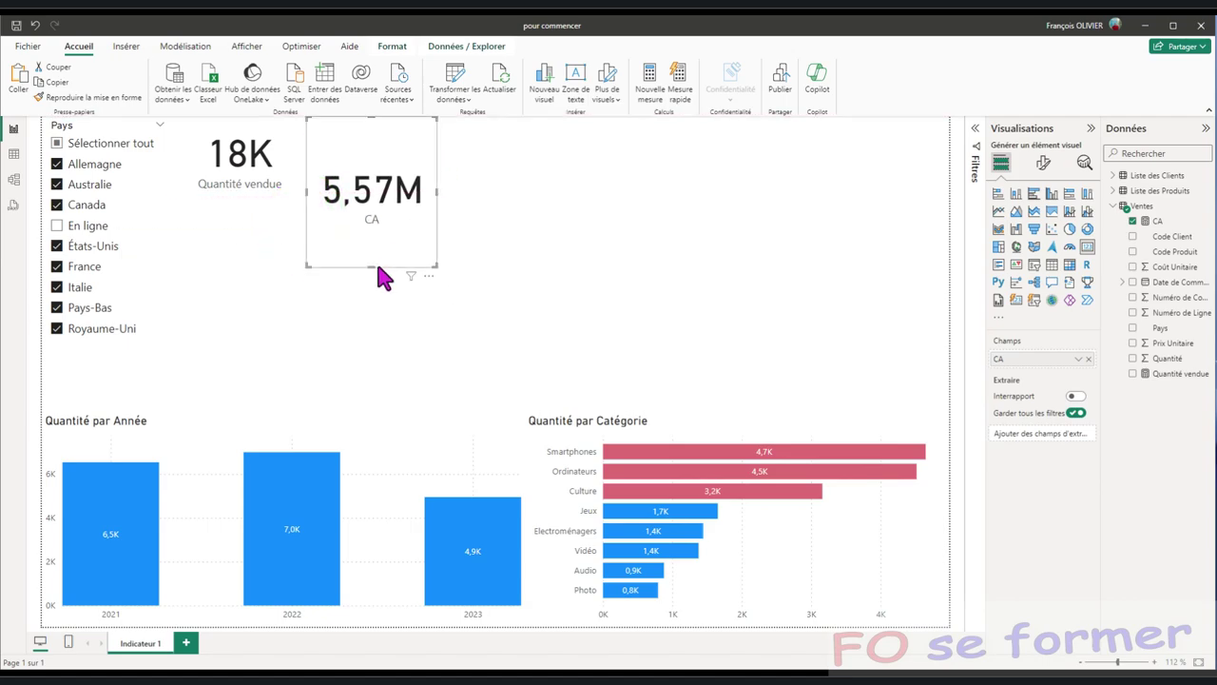
drag(378, 270, 375, 195)
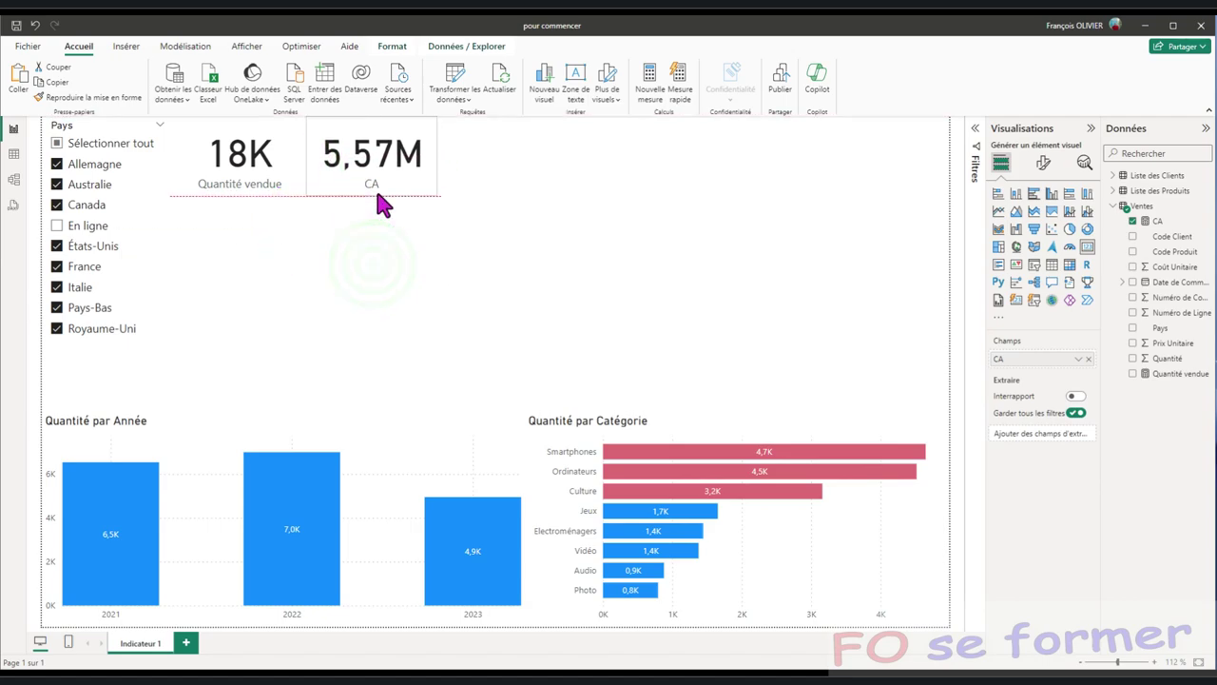
click(445, 290)
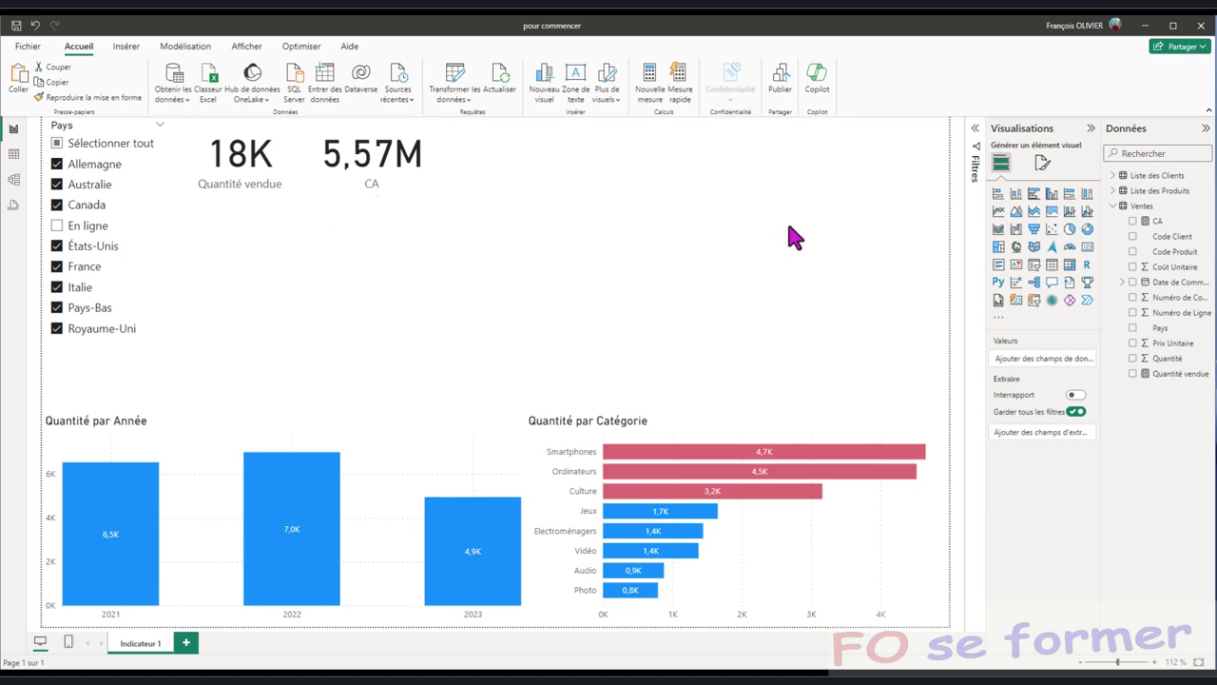
Create another measure in the Ventes table and name it Coût de fabrication.
right_click(1137, 206)
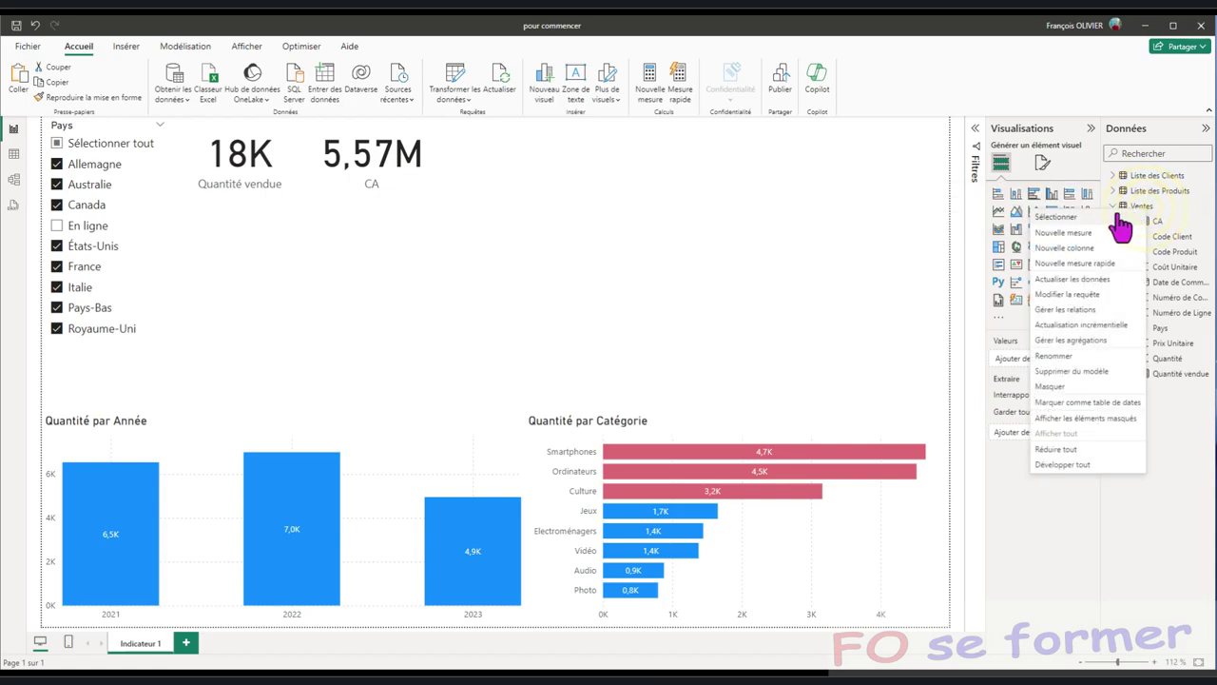
click(1113, 239)
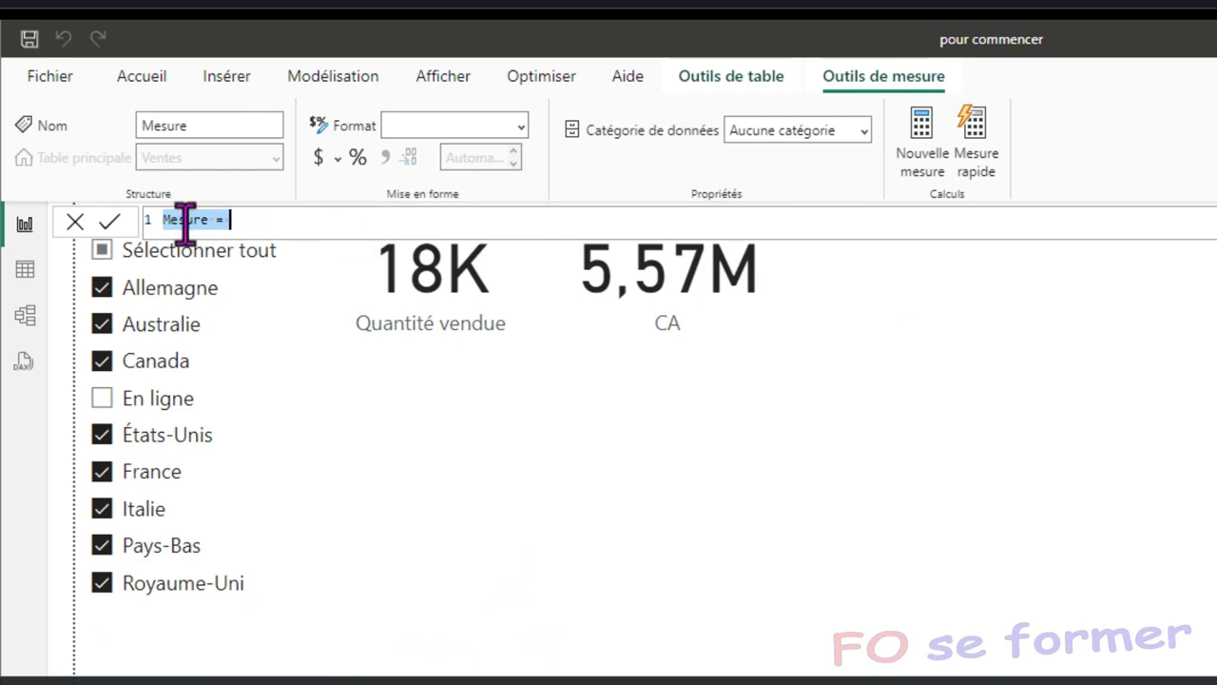
click(208, 220)
key(BackSpace)
key(BackSpace)
key(BackSpace)
key(BackSpace)
key(BackSpace)
key(BackSpace)
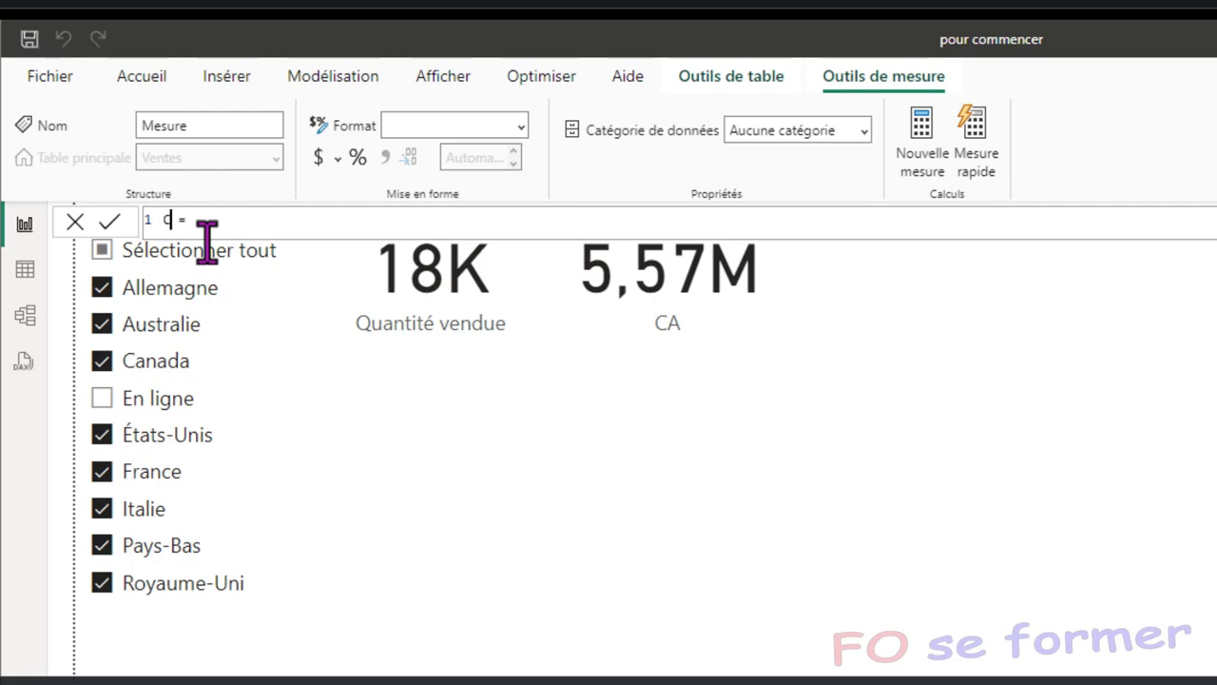
text(Coût de fav)
key(BackSpace)
text(brication)
click(369, 225)
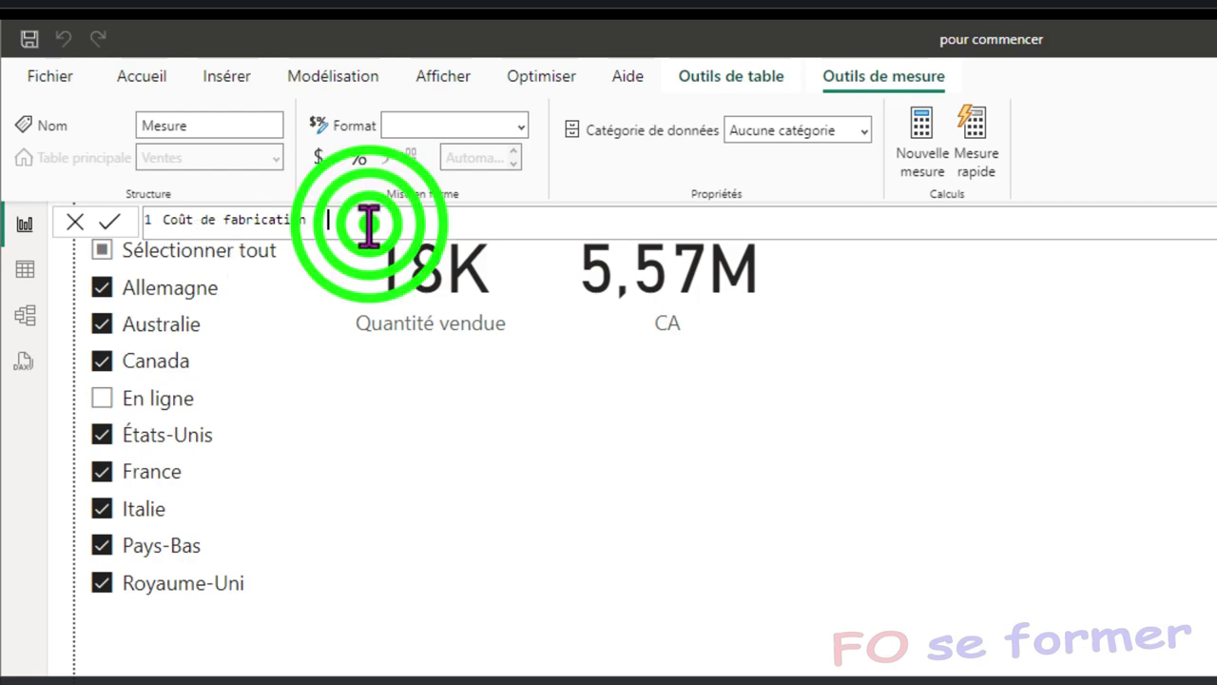
Start the Coût de fabrication formula with SUMX over the Ventes table, using Ventes[Quantité] in the expression.
text(su)
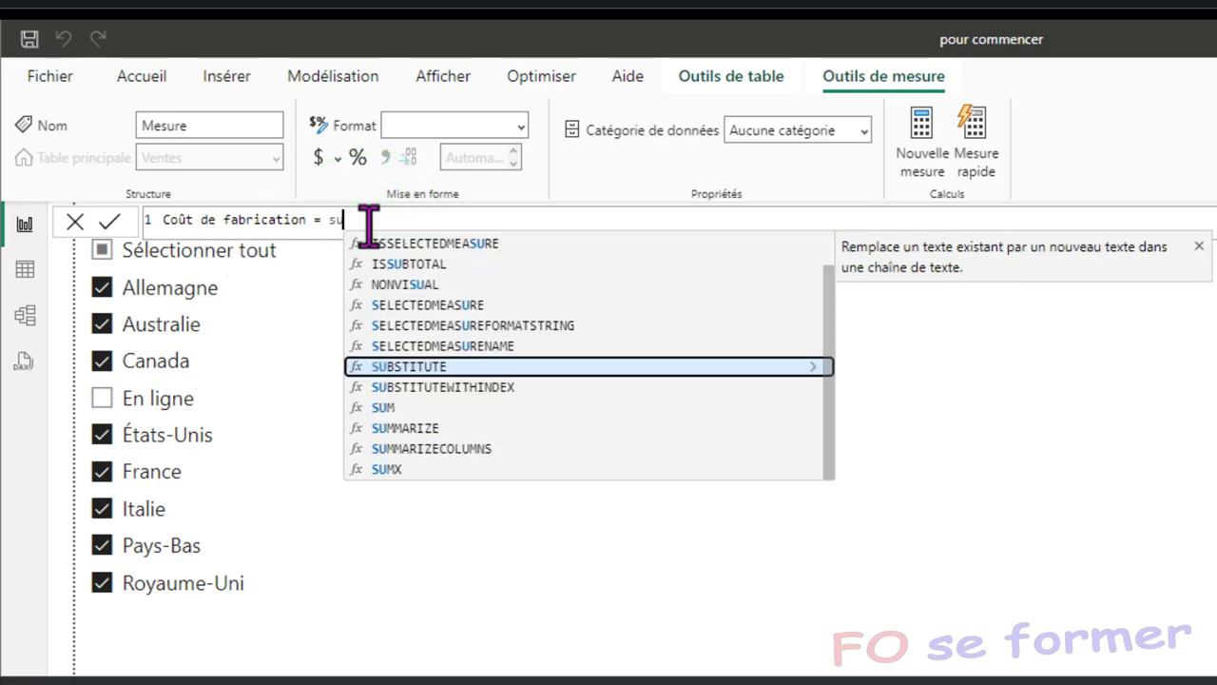
text(mx)
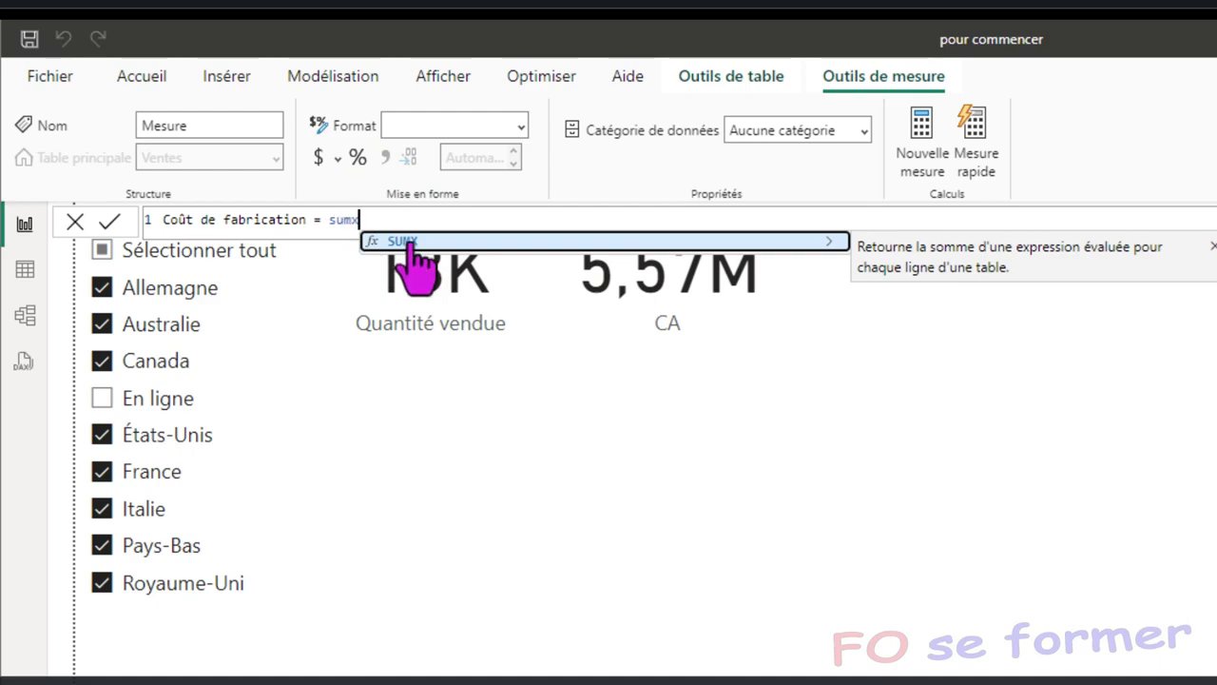
click(407, 243)
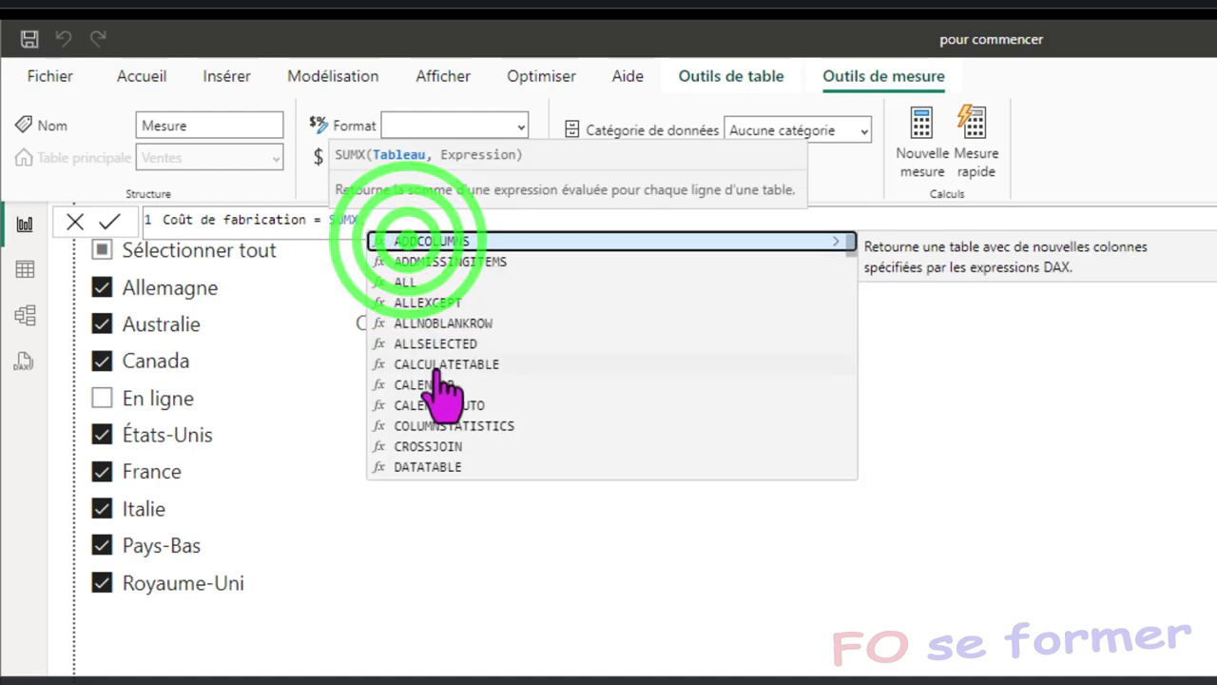
text(vent)
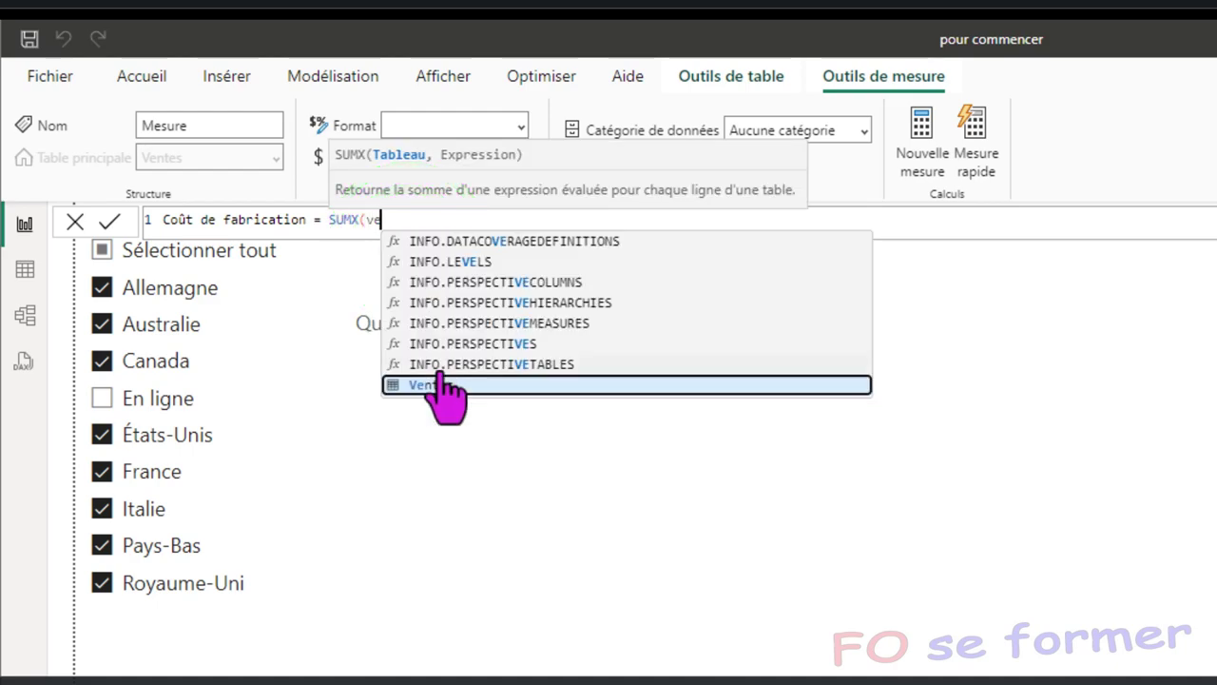
click(447, 242)
text(,)
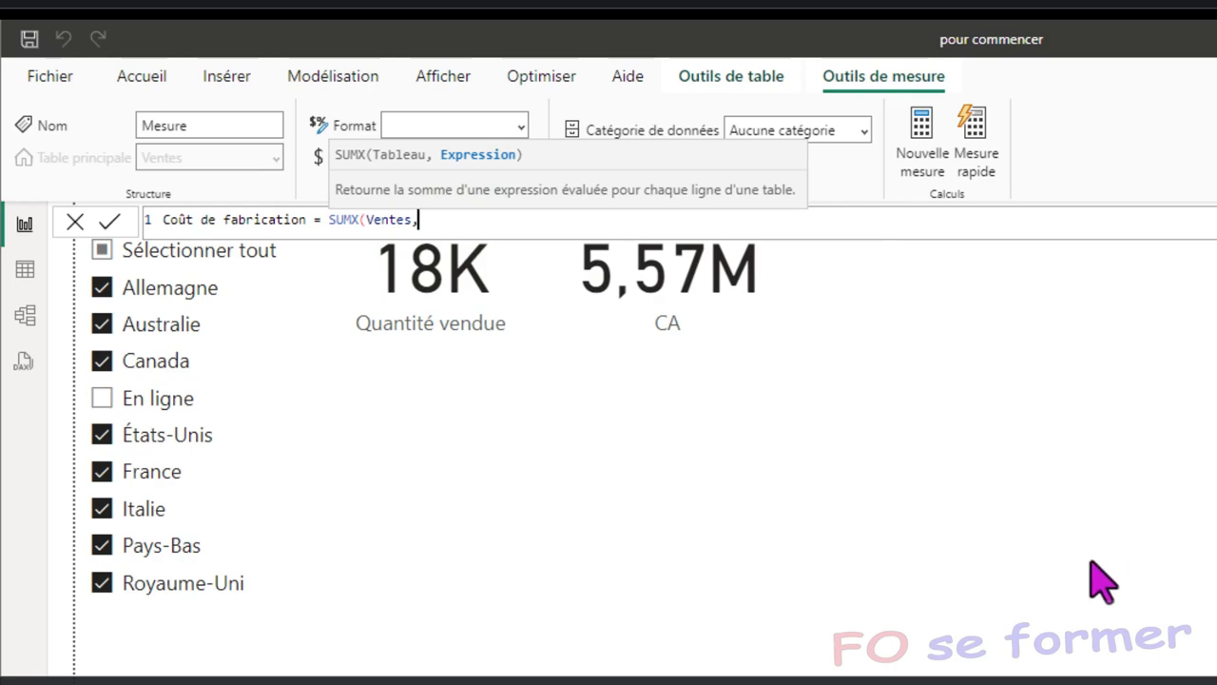
text(quan)
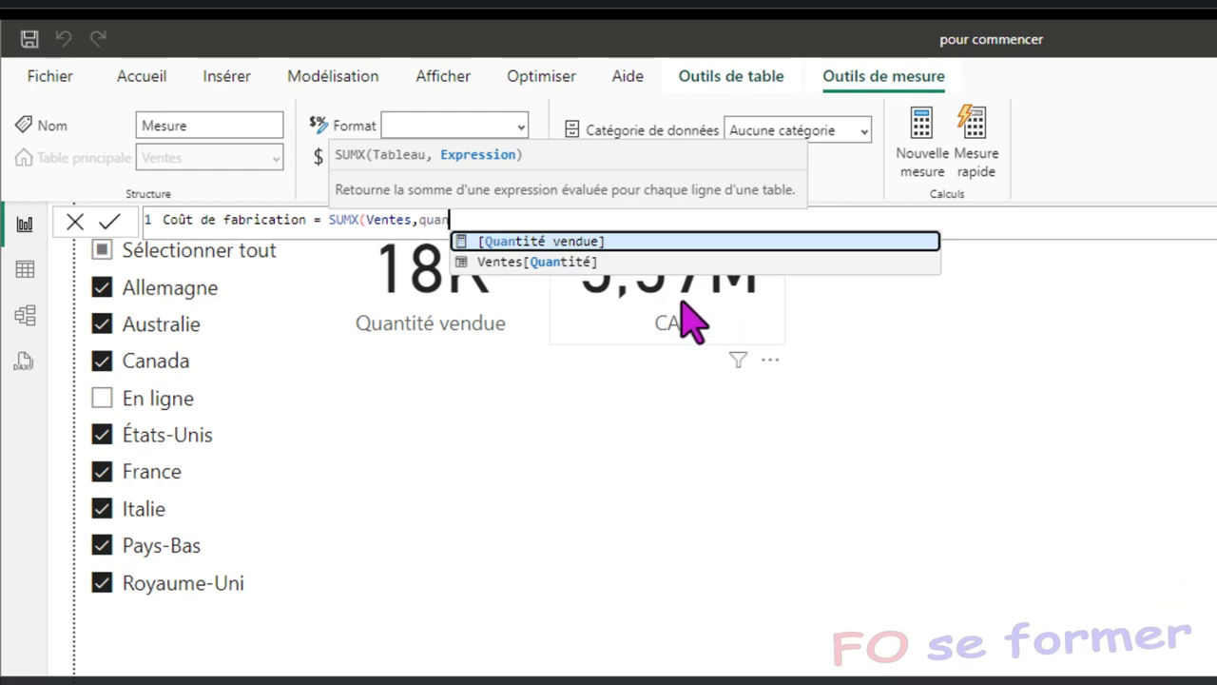
click(542, 267)
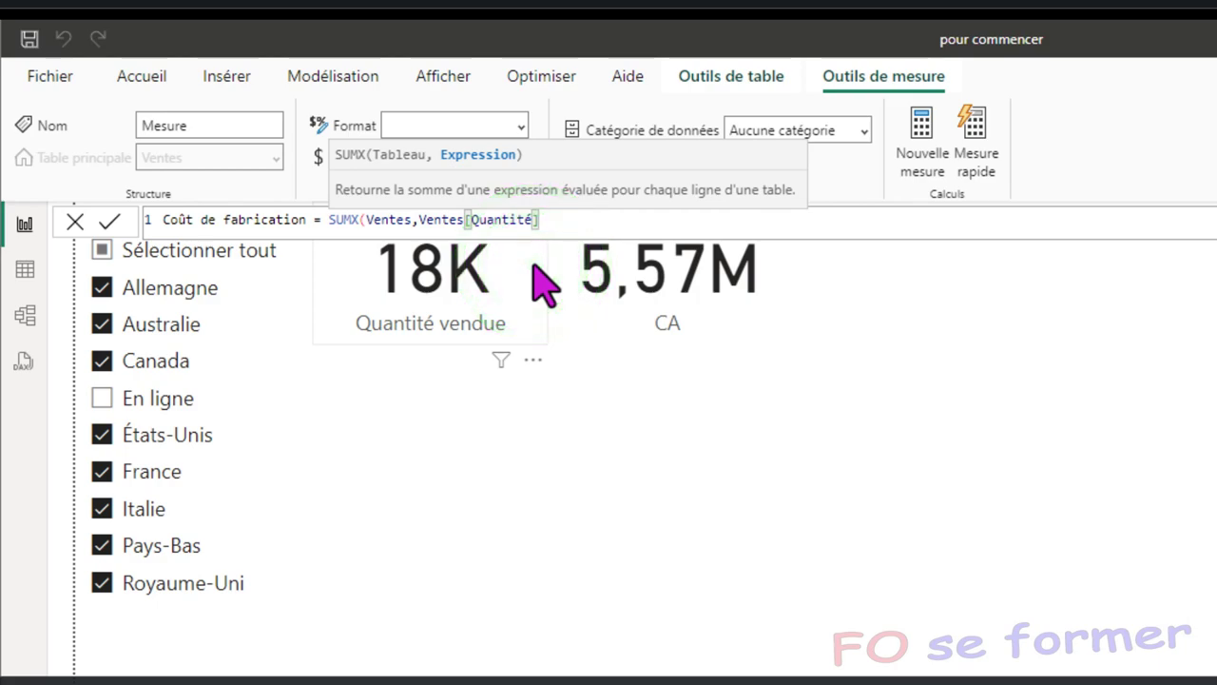
Multiply the quantity by Ventes[Coût Unitaire], close the SUMX expression and validate the Coût de fabrication measure.
text(*)
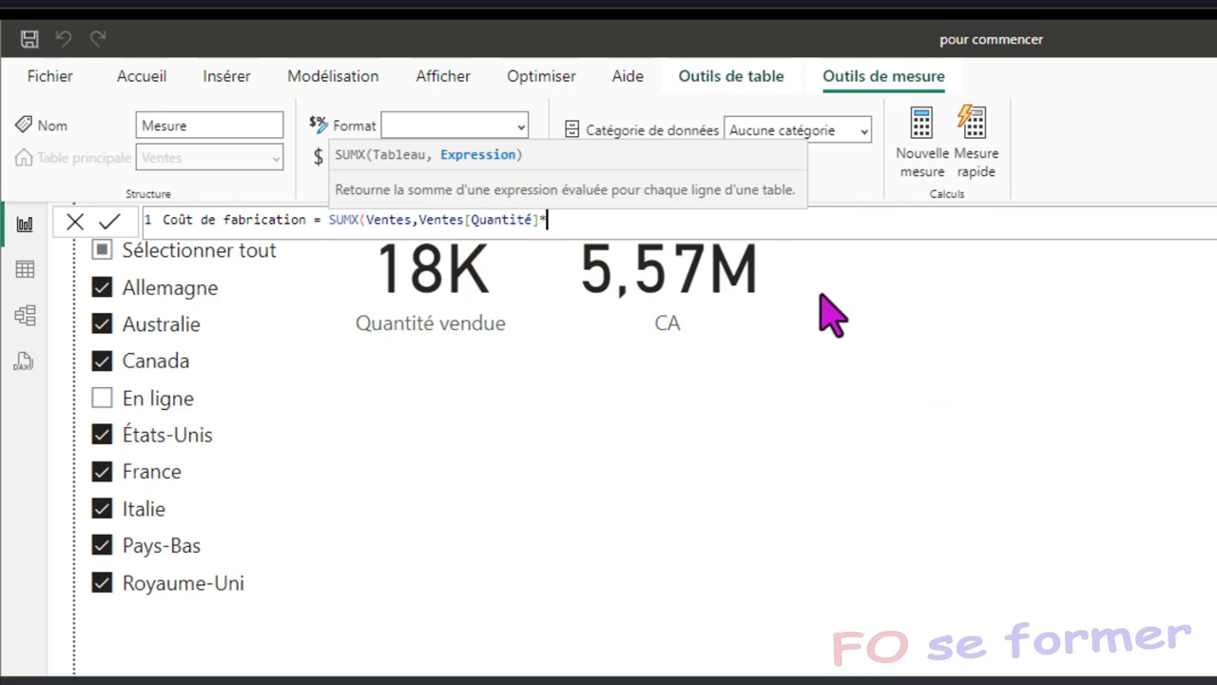
text(co)
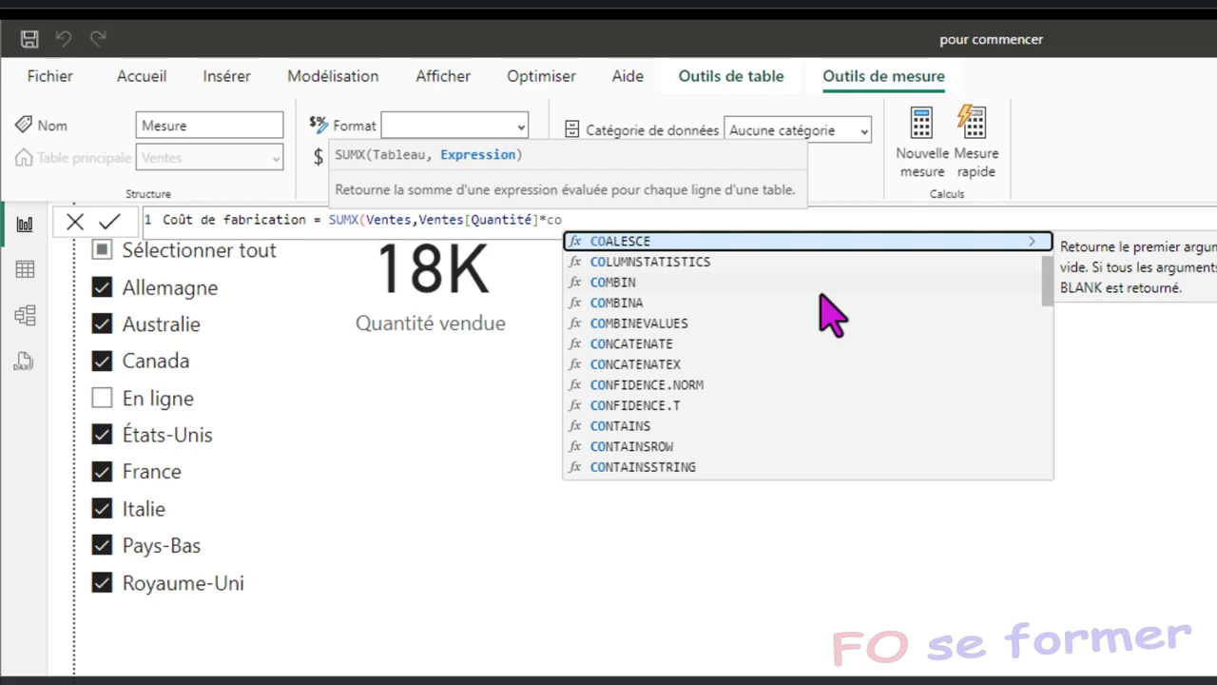
text(û)
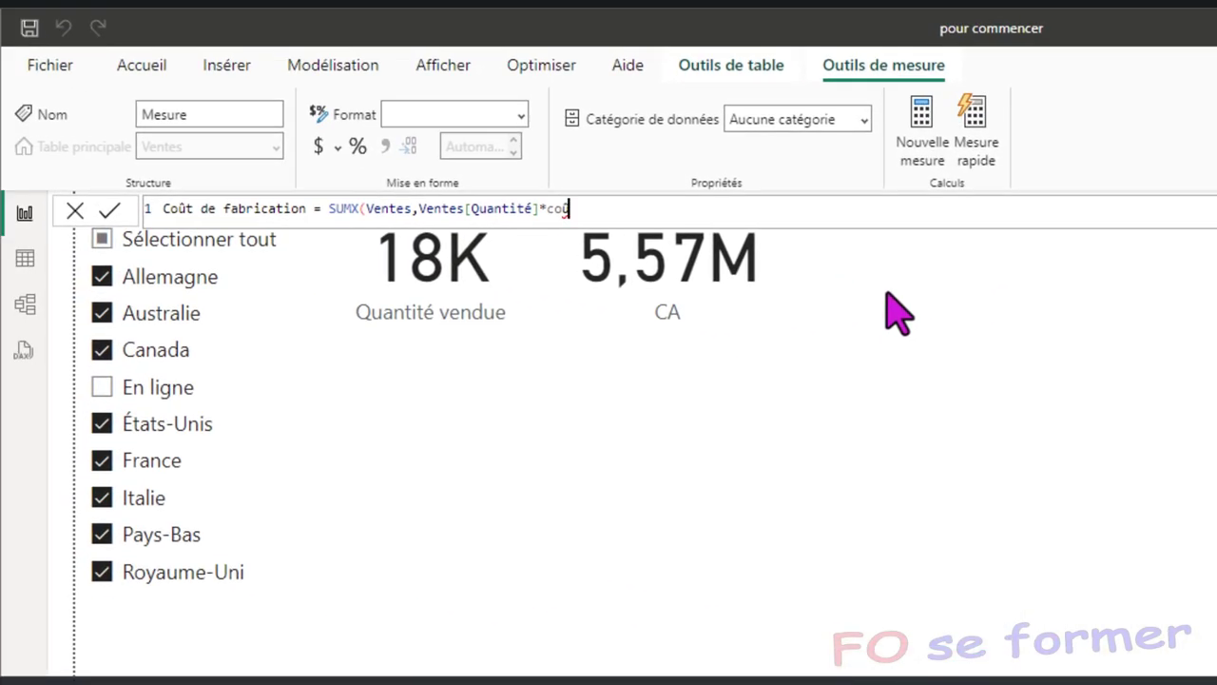
key(BackSpace)
key(BackSpace)
key(BackSpace)
text(ven)
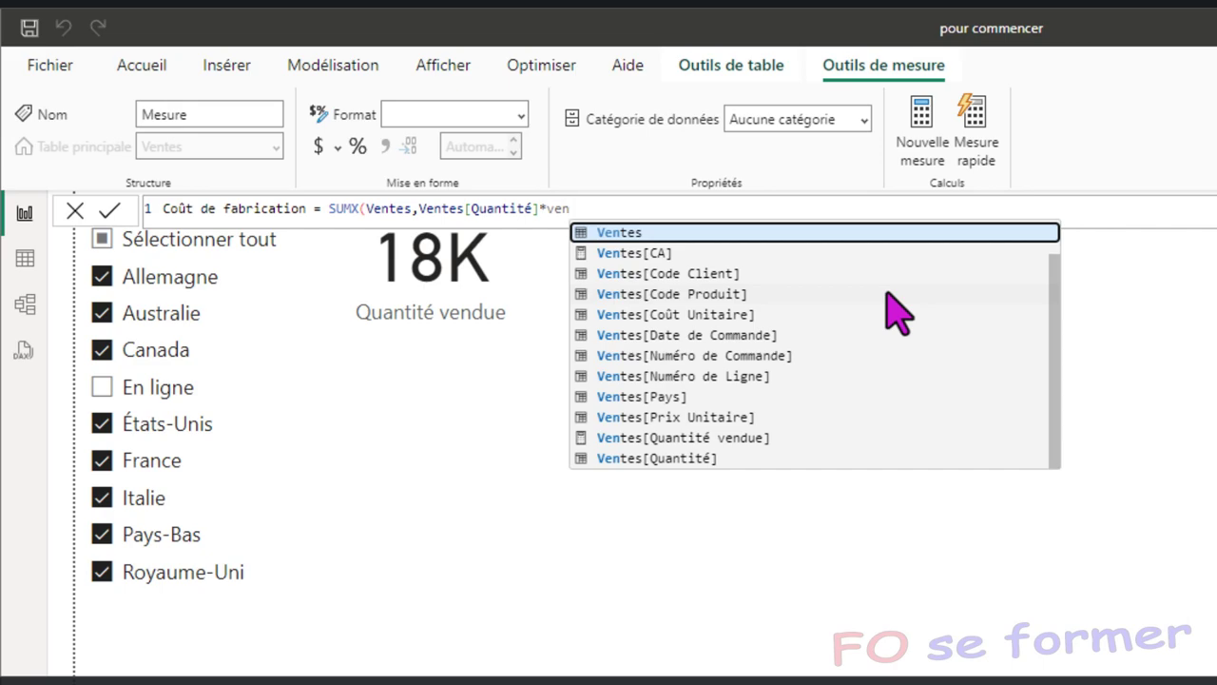
click(720, 319)
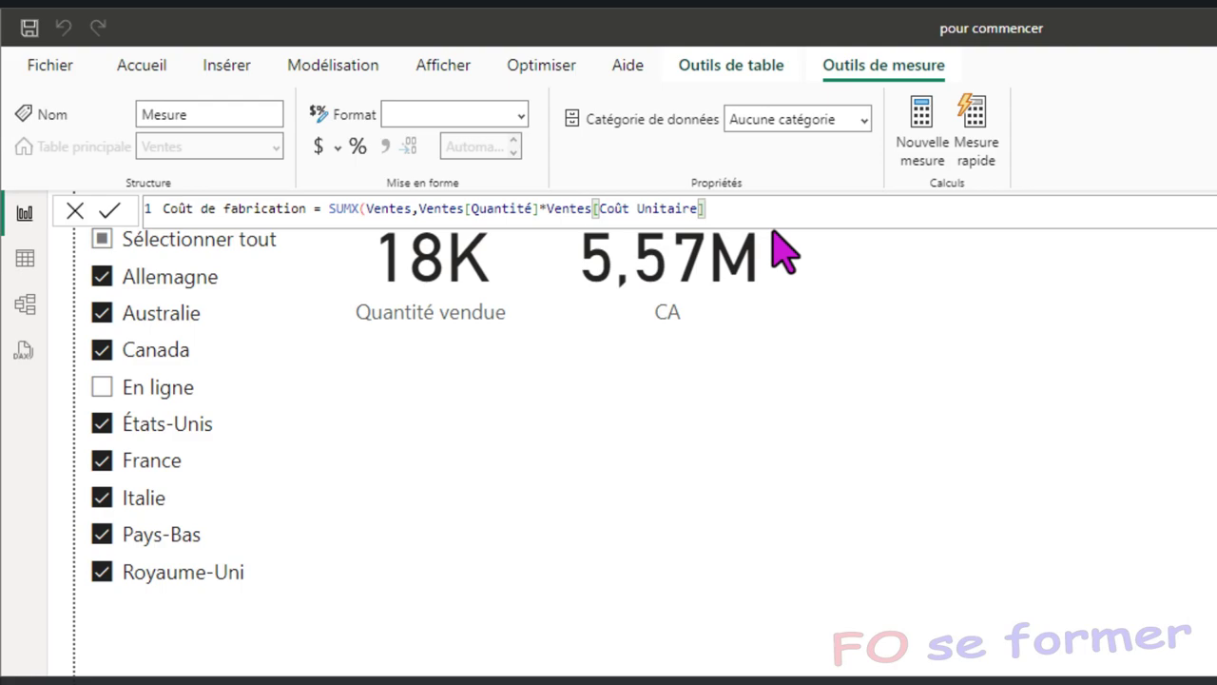
text())
key(Return)
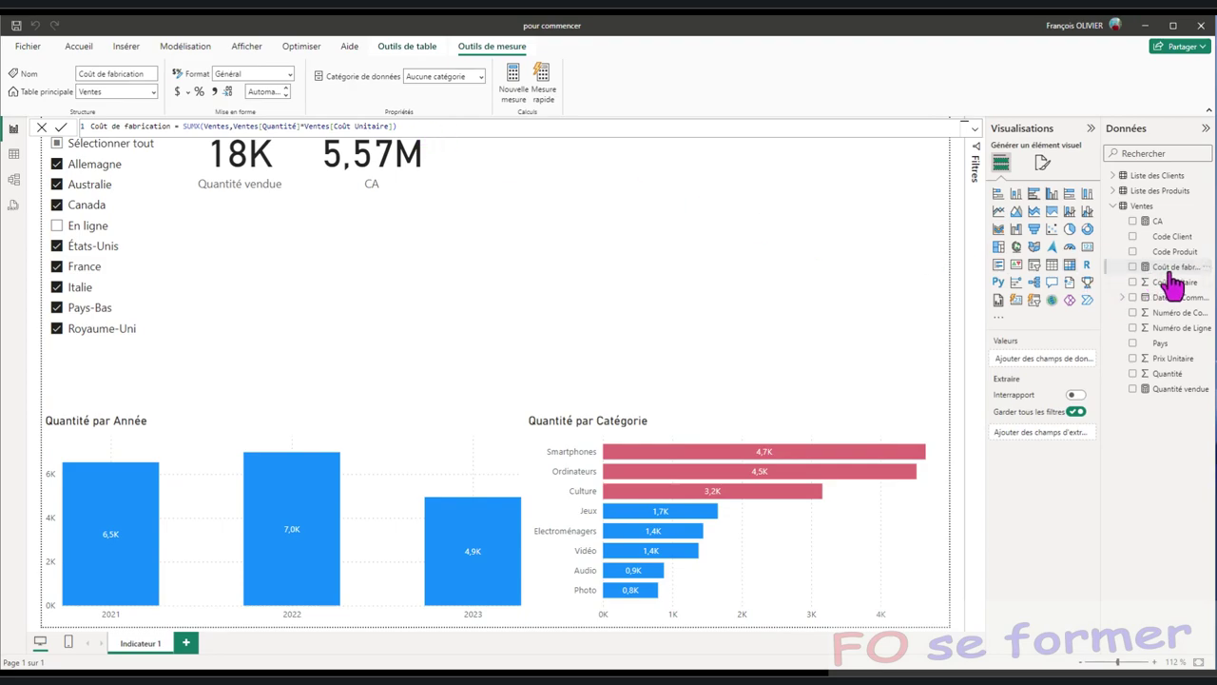
Add the Coût de fabrication measure to the report as a card and place it directly beside the CA card.
drag(1176, 268, 593, 218)
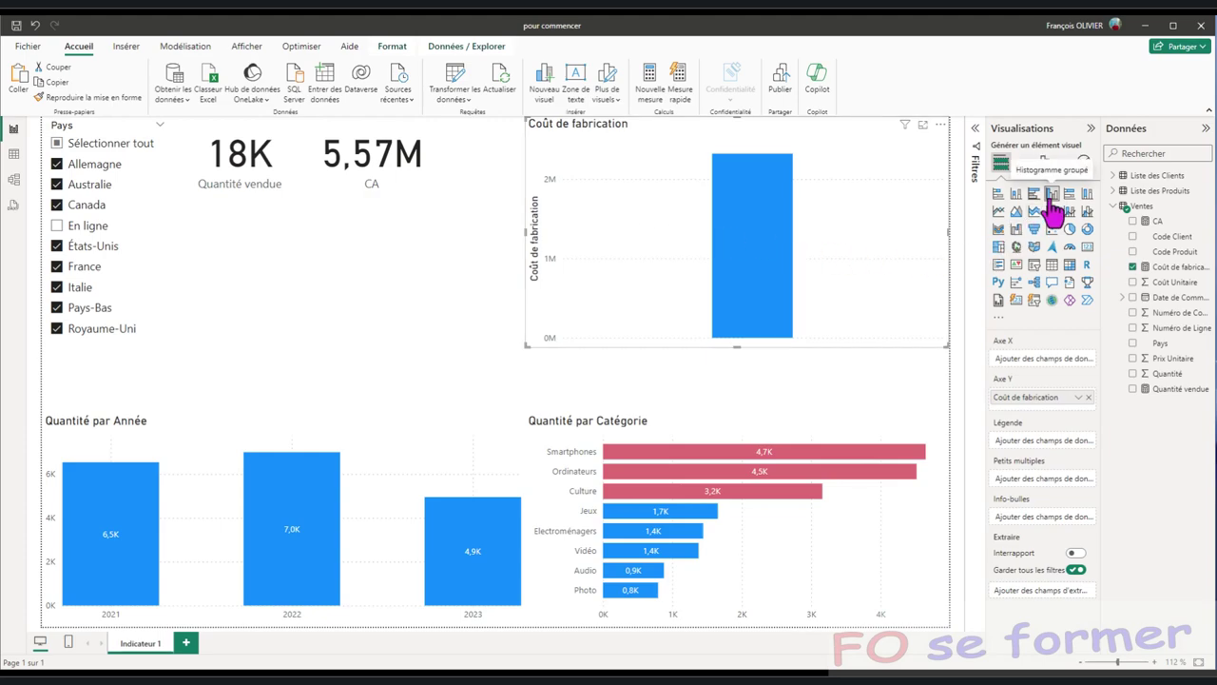
click(1088, 249)
drag(862, 276, 778, 275)
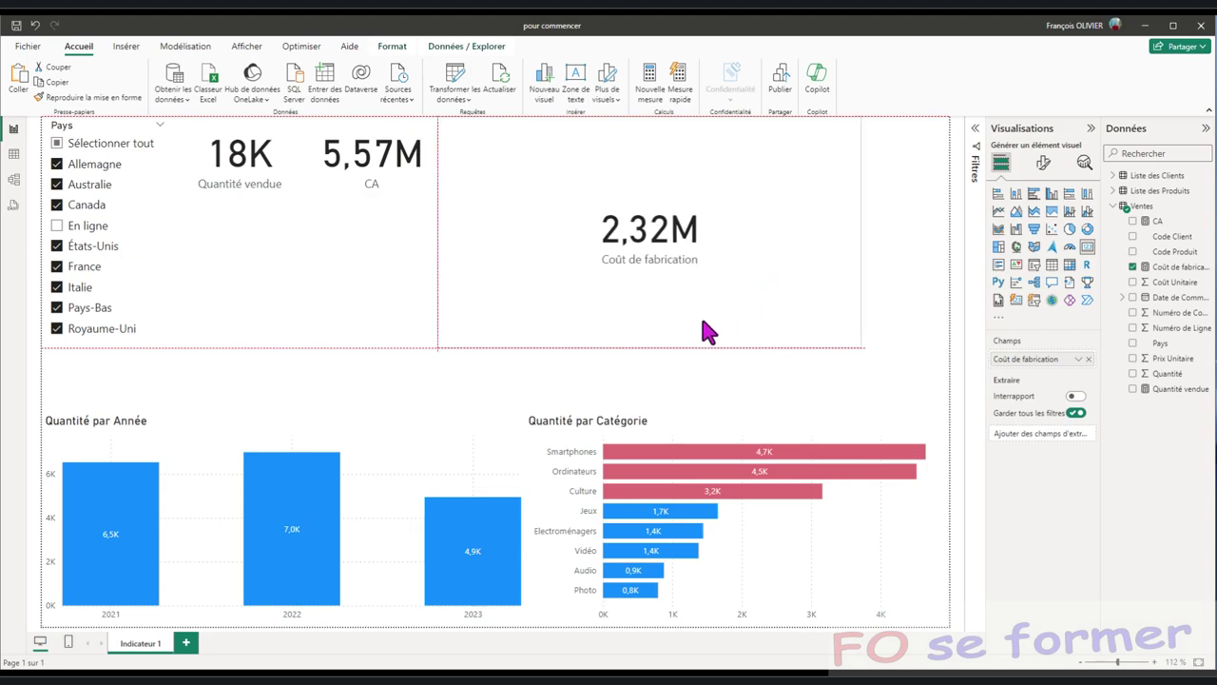
Reduce the Coût de fabrication card to the height of the neighbouring cards and narrow it to fit its label.
drag(649, 347, 650, 200)
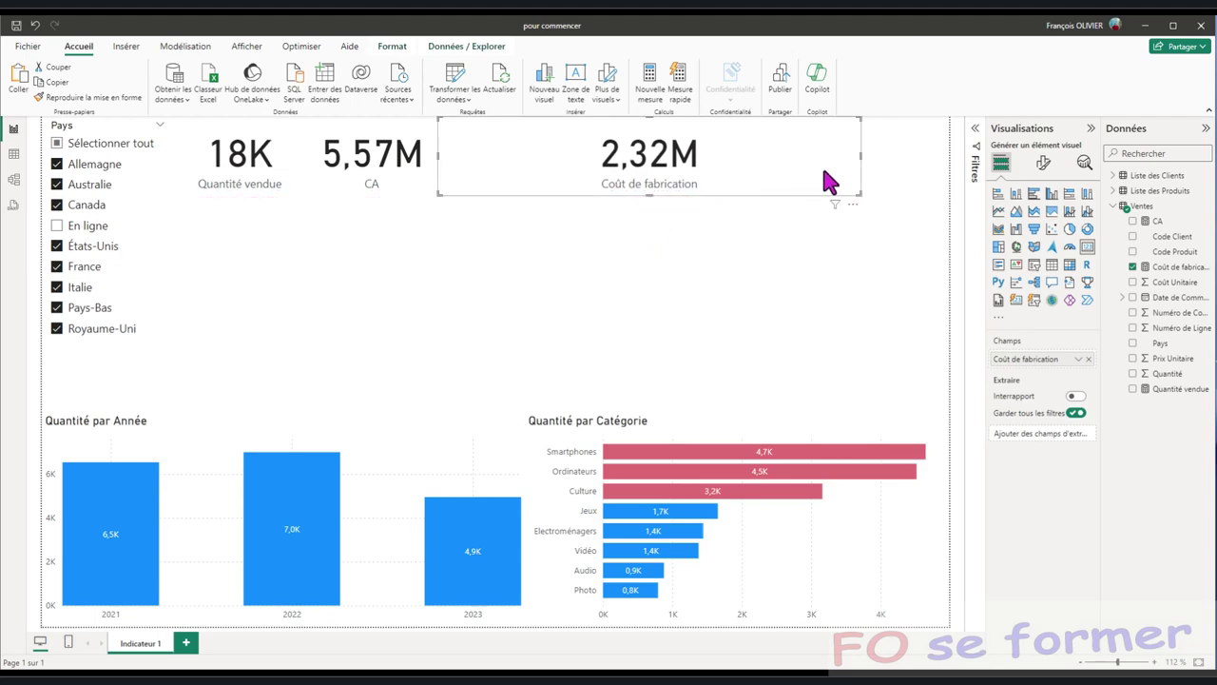
drag(860, 155, 855, 156)
drag(650, 178, 573, 168)
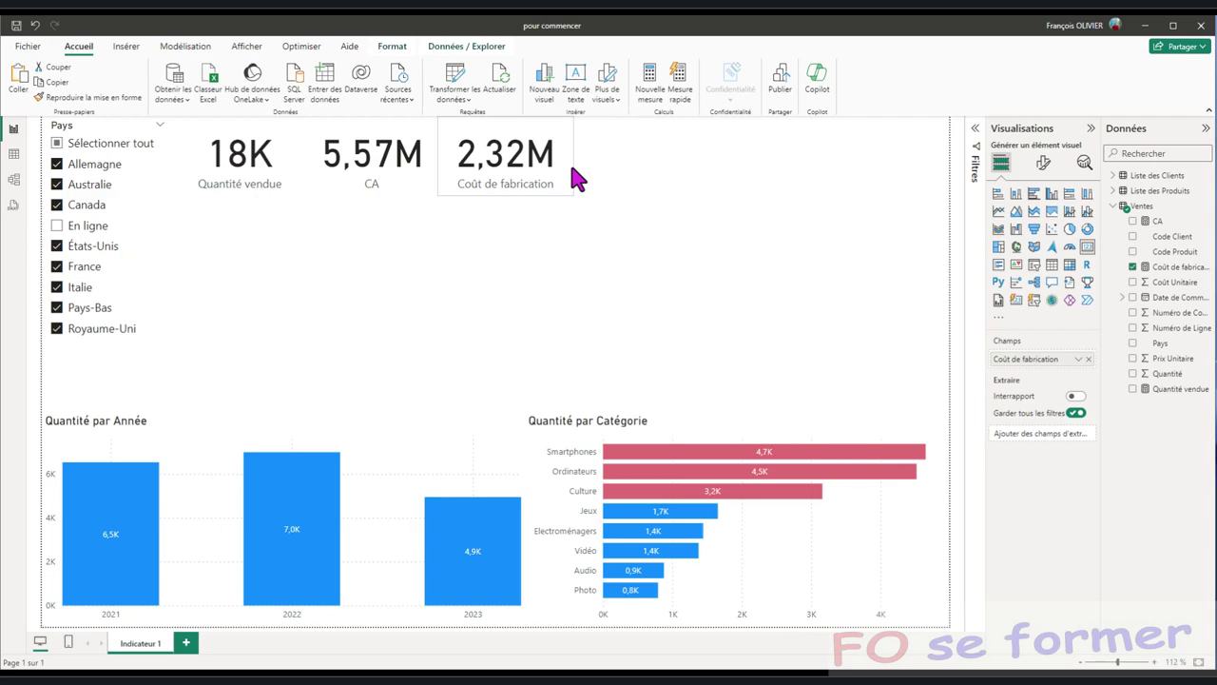
click(521, 259)
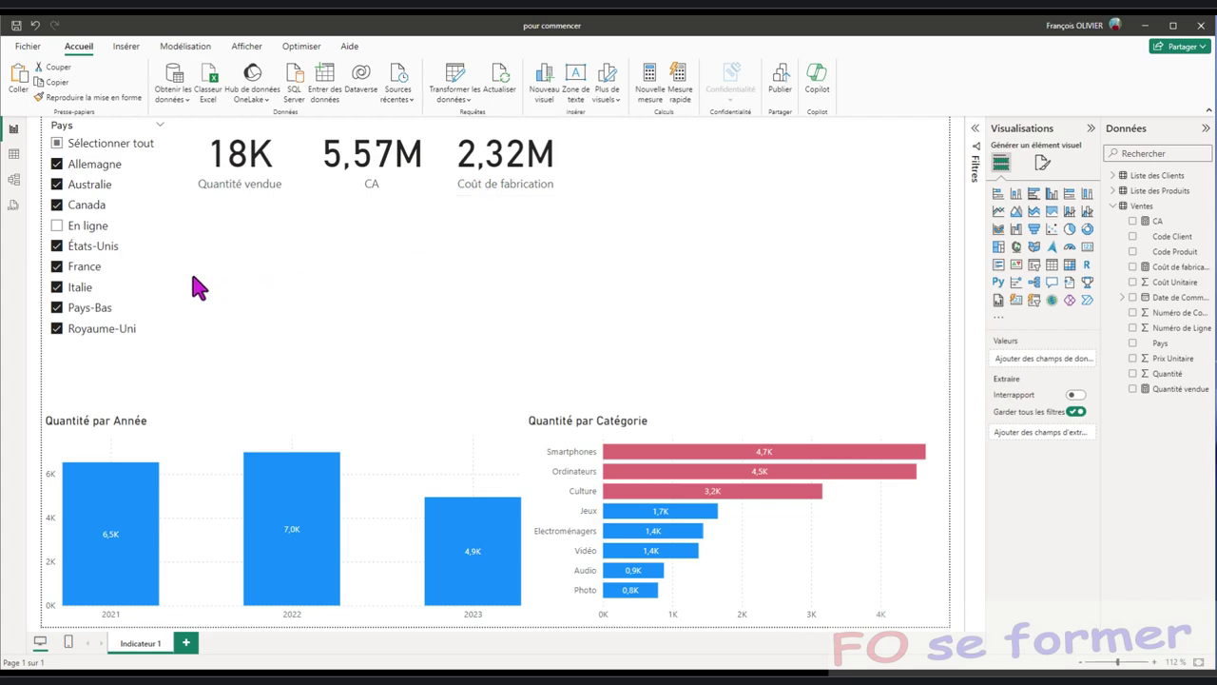
Clear the Pays slicer and filter the report on Canada and États-Unis only.
click(57, 205)
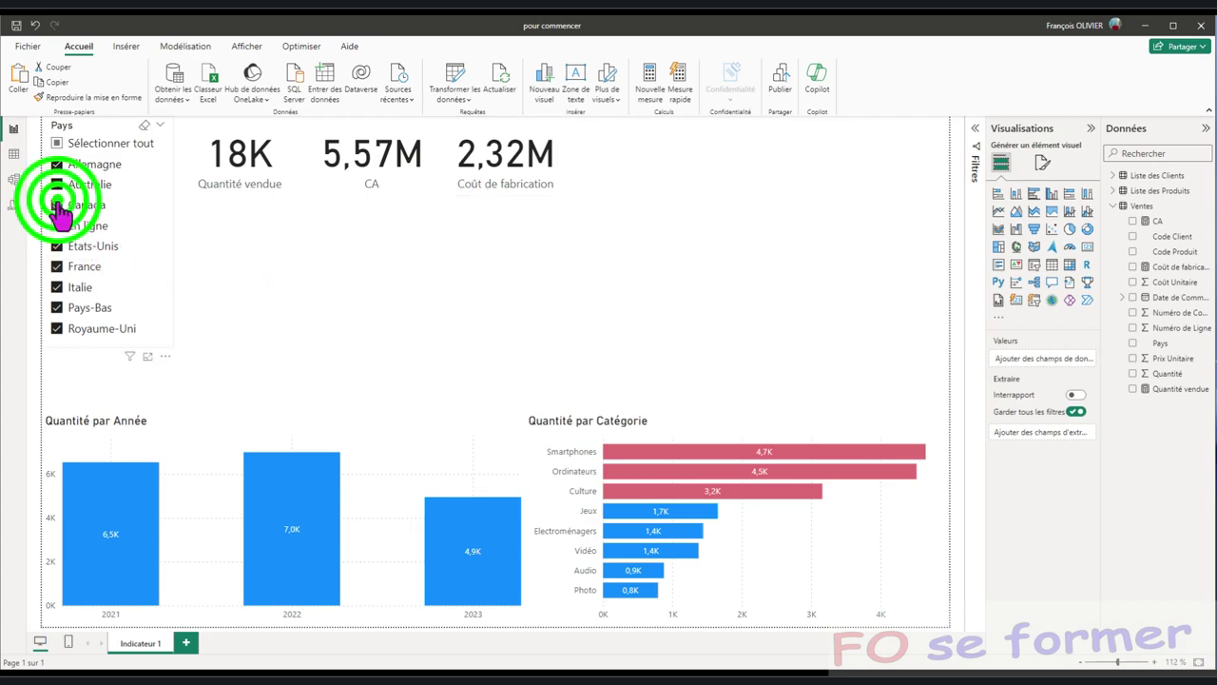
click(58, 143)
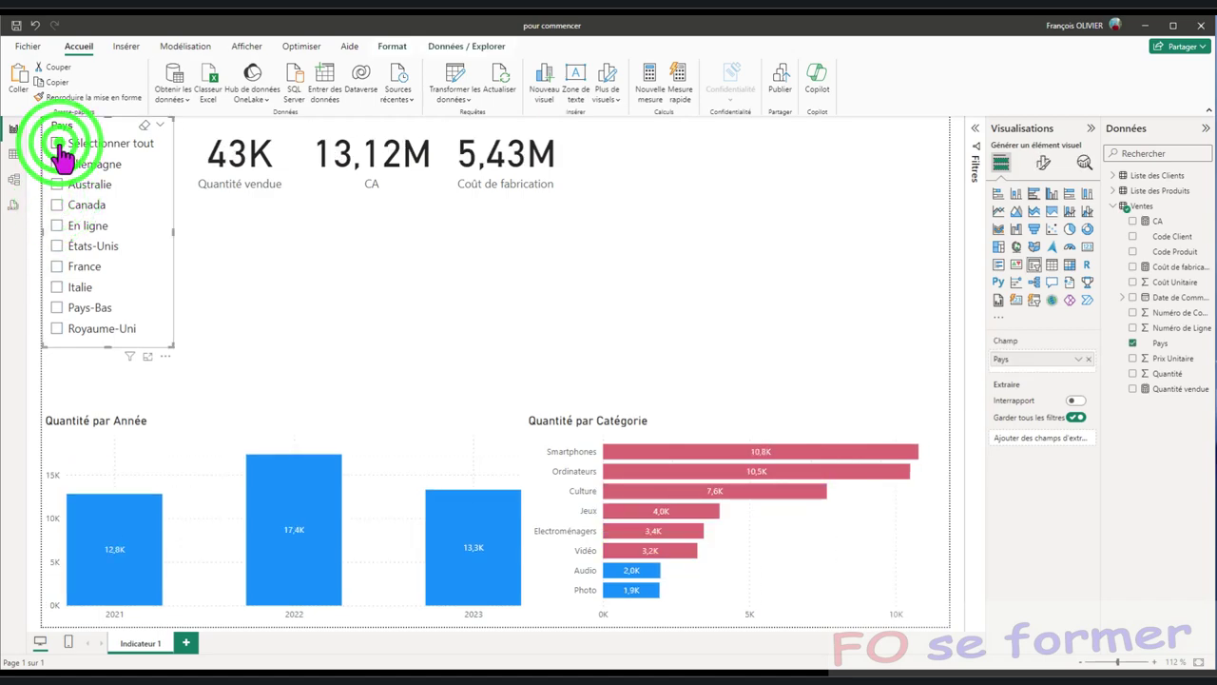
click(58, 206)
click(57, 245)
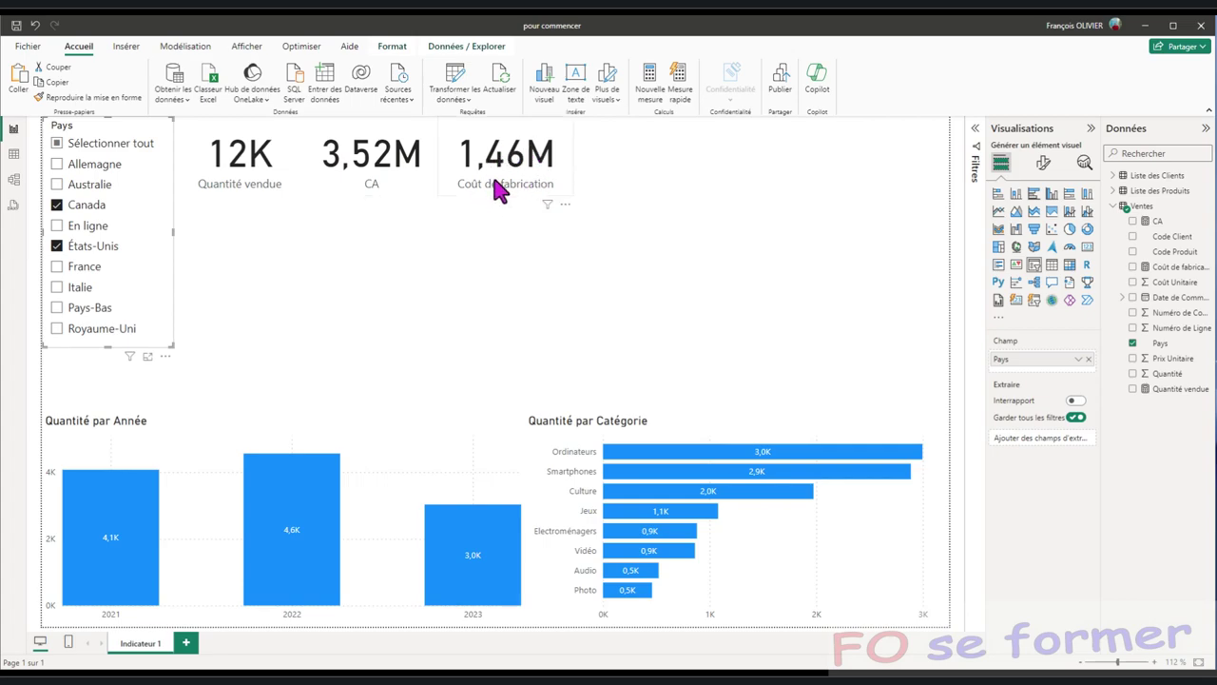
Set the Pays slicer to include every country except En ligne, leaving no visual selected.
click(58, 142)
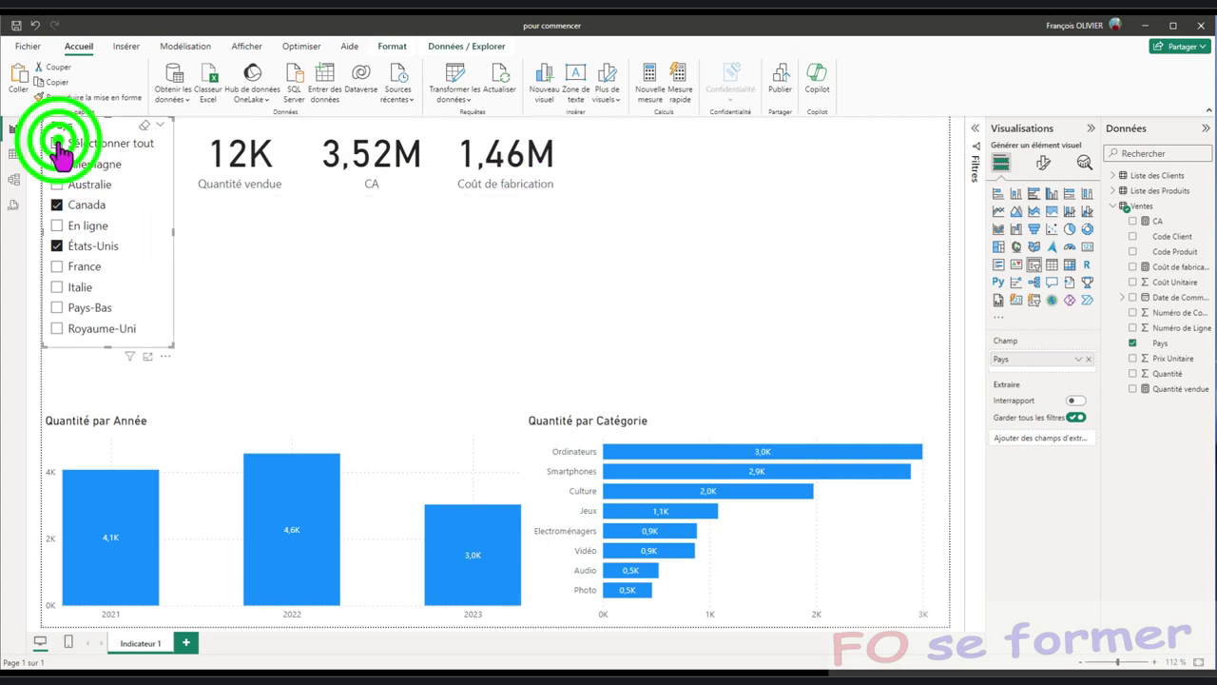
click(57, 226)
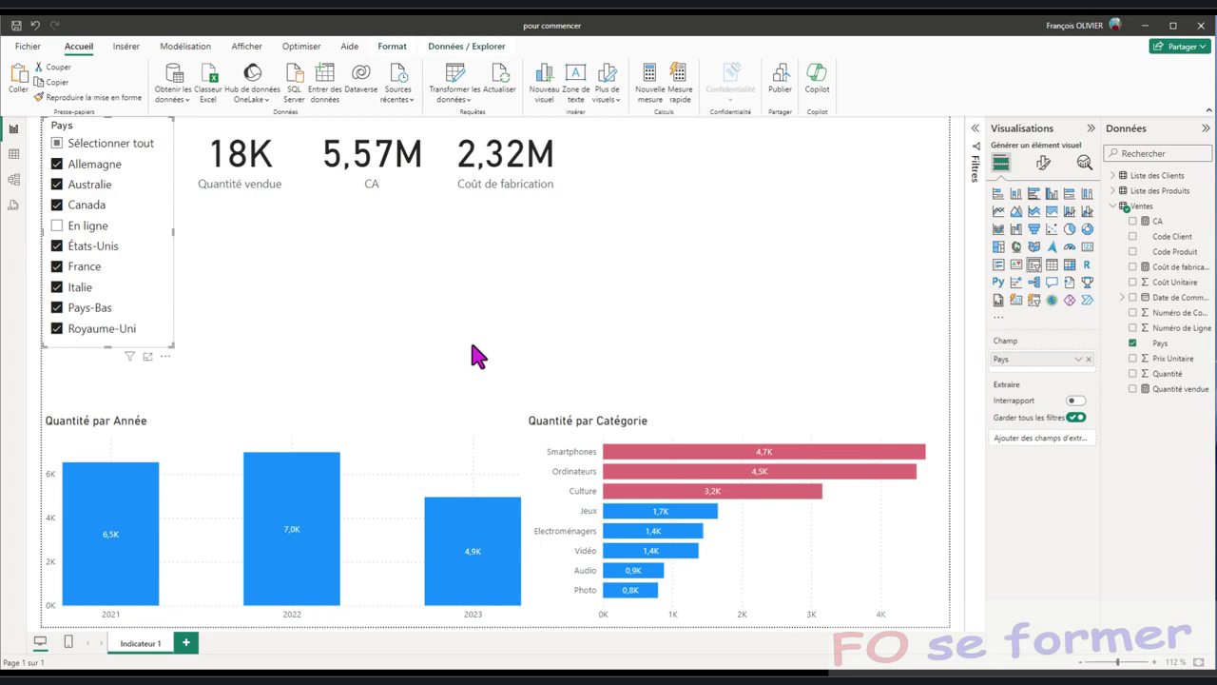
click(425, 257)
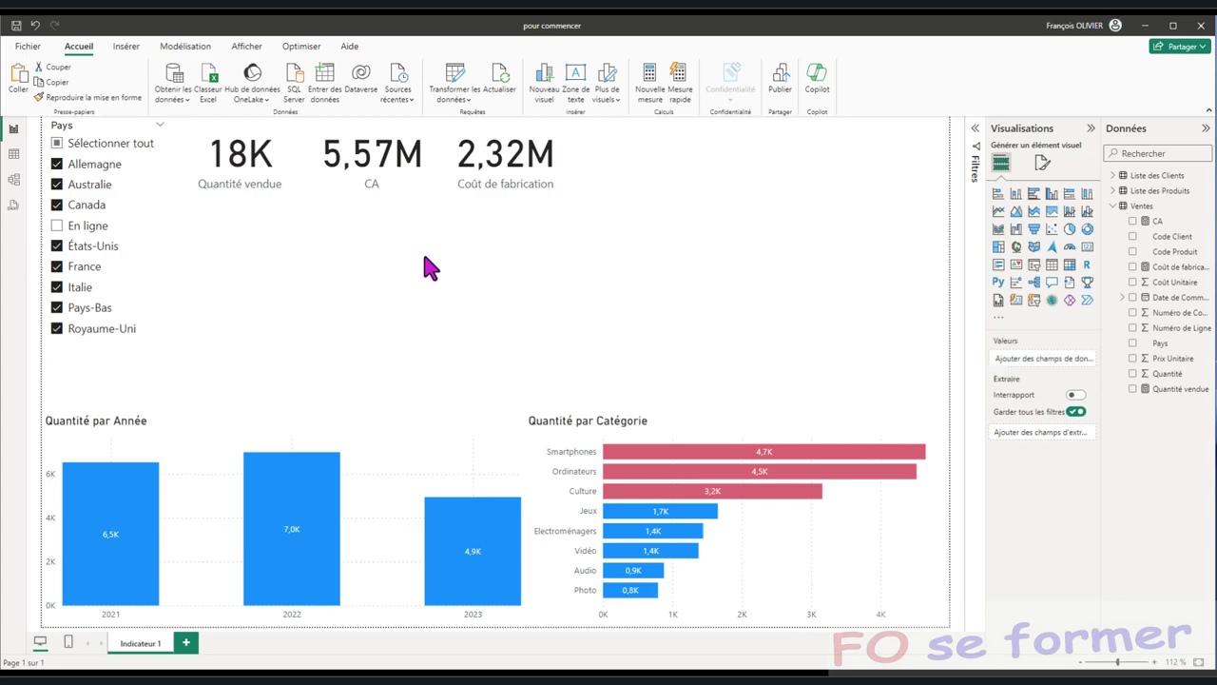